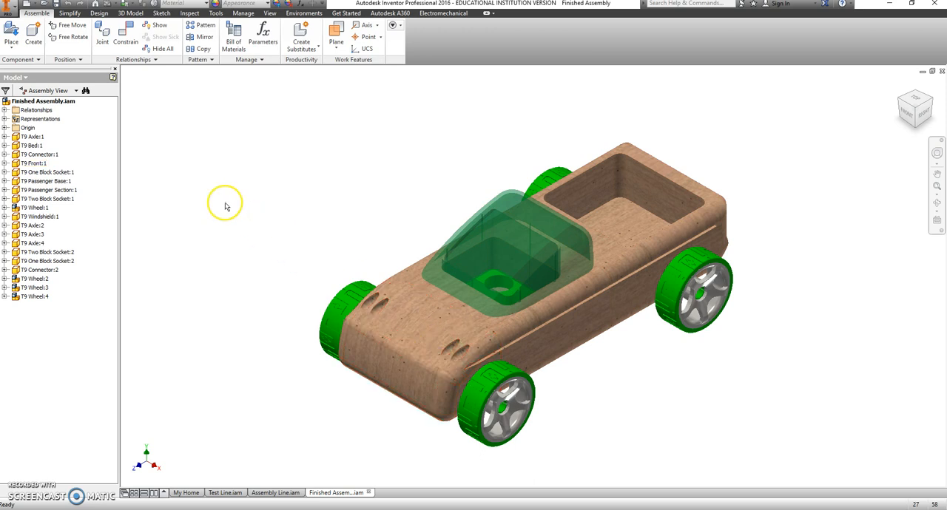
Step: Create a new presentation and build Explosion1 view from the Finished Assembly toy car file
{"action": "left_click", "coordinate": [36, 6]}
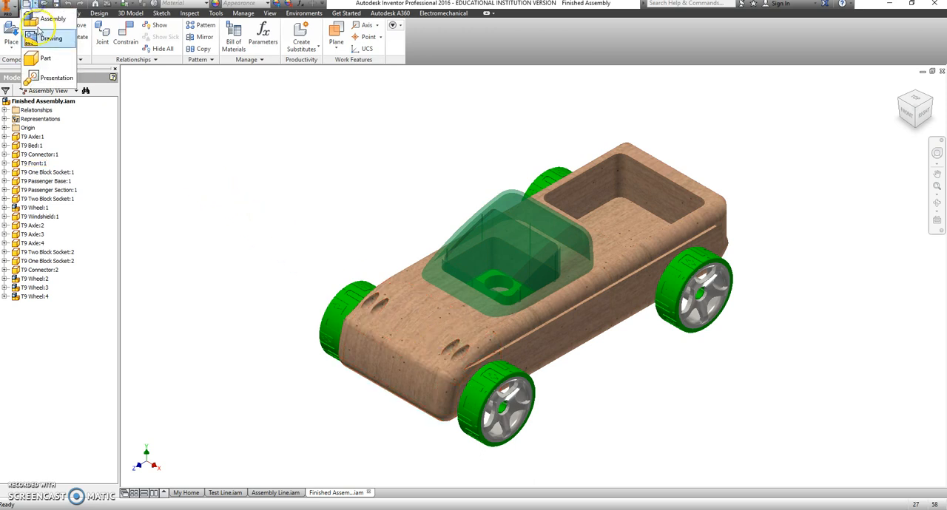
{"action": "left_click", "coordinate": [44, 74]}
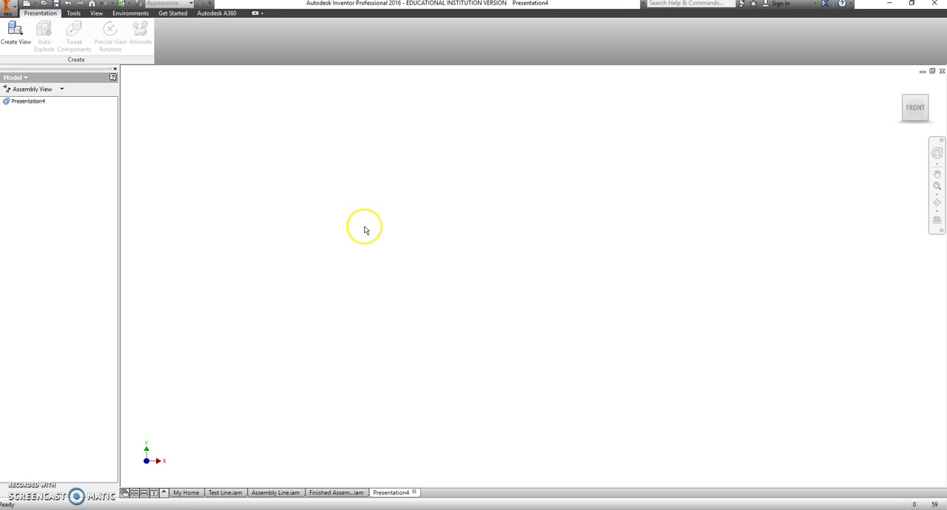
{"action": "left_click", "coordinate": [21, 32]}
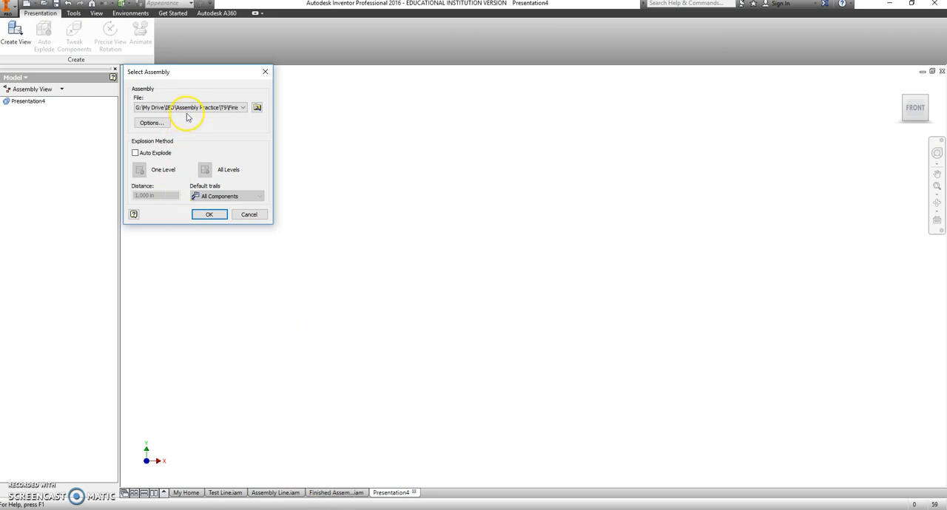
{"action": "left_click", "coordinate": [214, 108]}
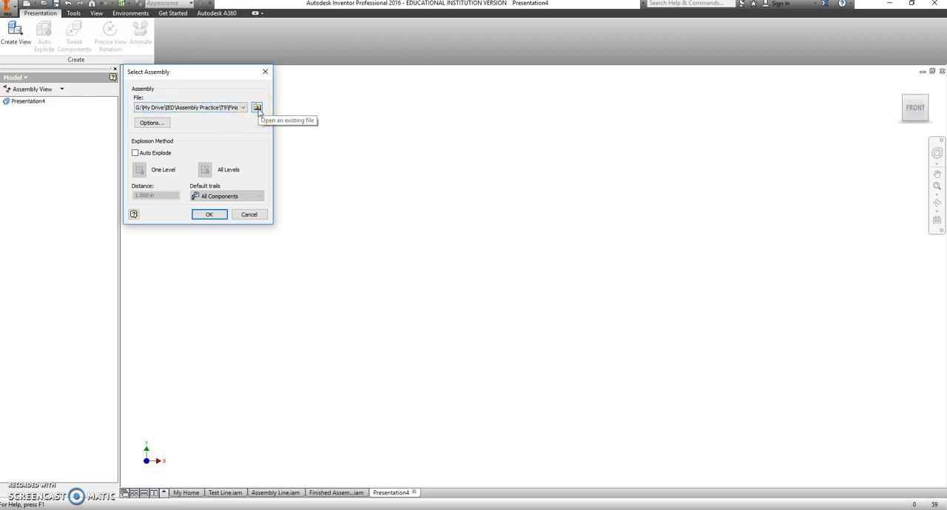
{"action": "left_click", "coordinate": [209, 214]}
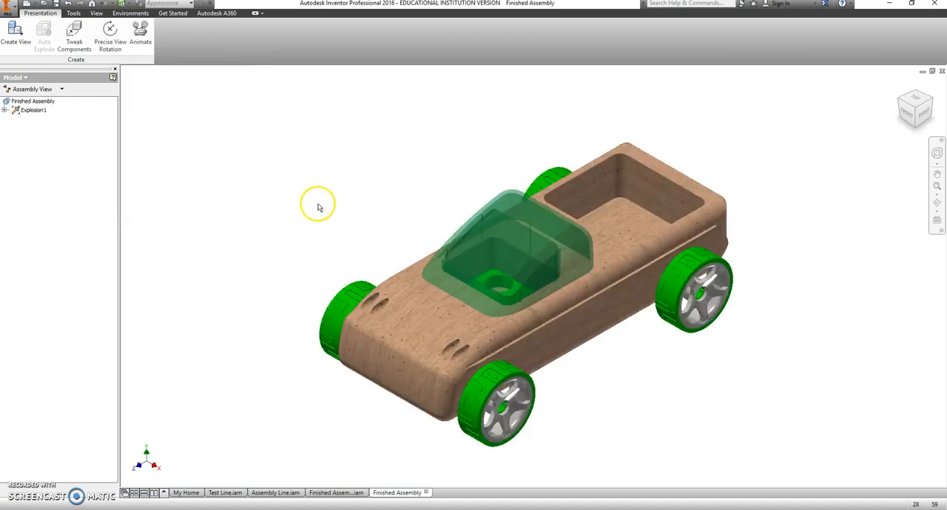
Step: Start Tweak Components in Continuous Move mode with the triad placed on the car's side
{"action": "middle_click_drag", "start_coordinate": [318, 206], "coordinate": [209, 148]}
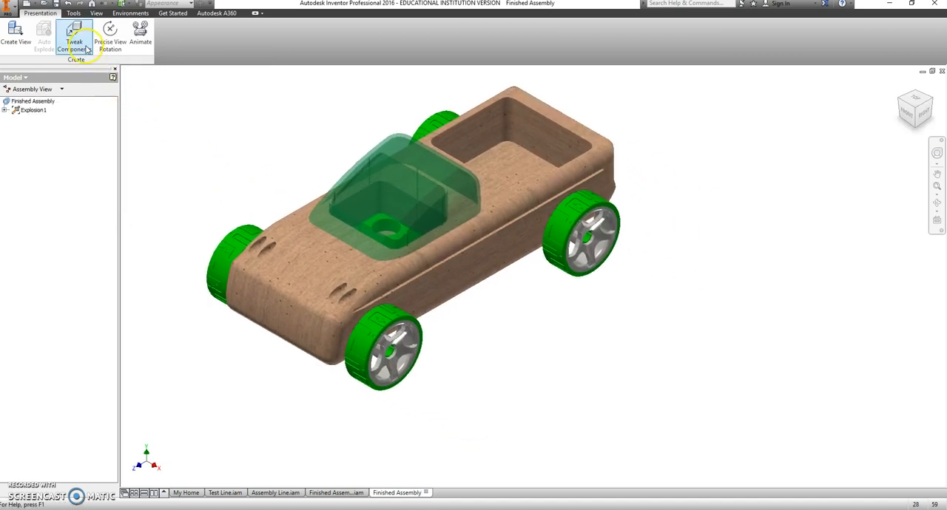
{"action": "left_click", "coordinate": [74, 33]}
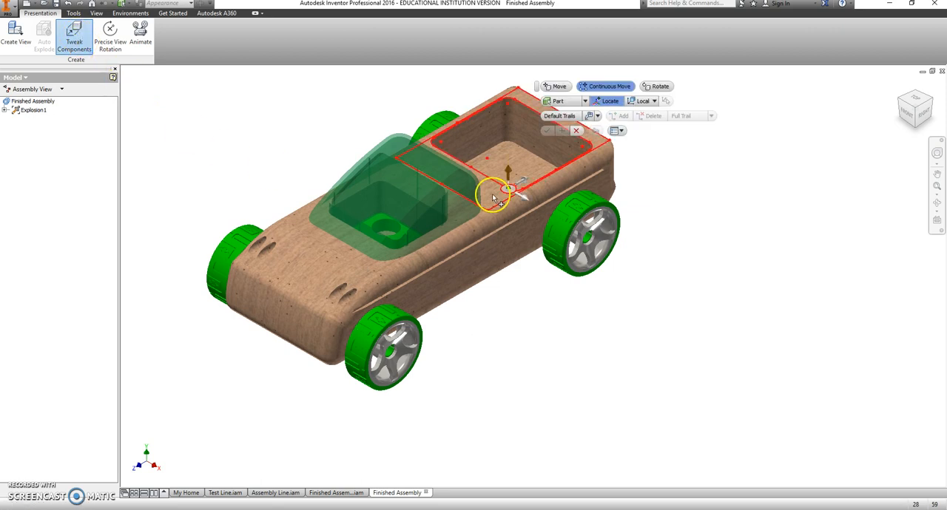
{"action": "left_click", "coordinate": [608, 87]}
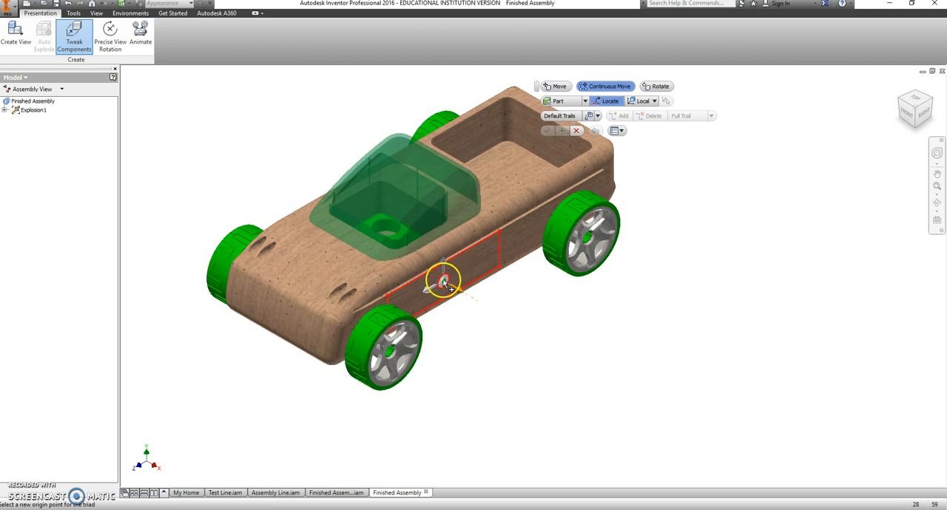
{"action": "left_click", "coordinate": [449, 278]}
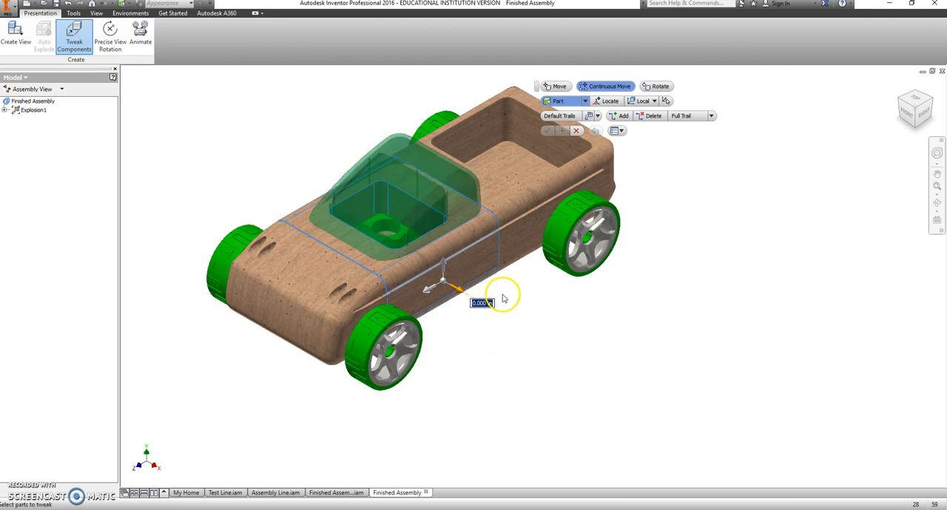
{"action": "key", "text": "Escape"}
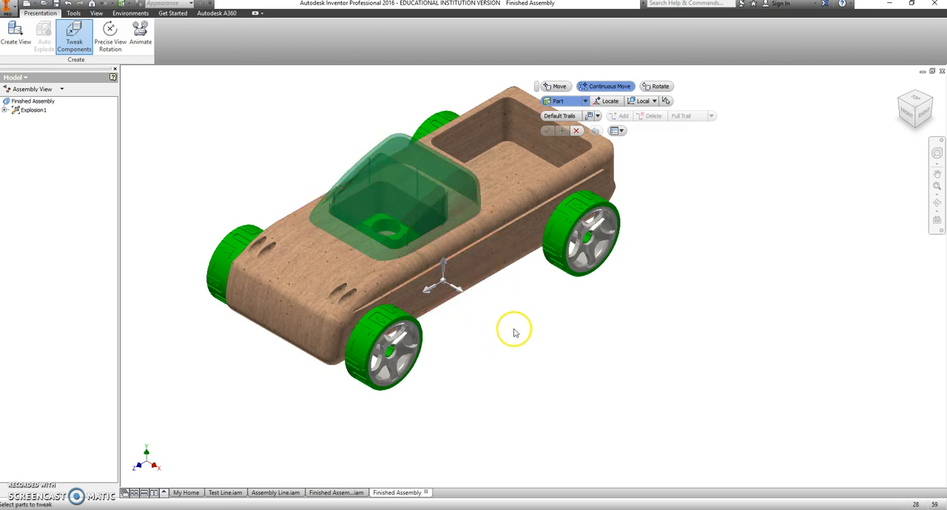
Step: Pull both tyres on this side outward from the body and apply the move
{"action": "left_click", "coordinate": [393, 330]}
{"action": "left_click", "coordinate": [566, 274], "text": "ctrl"}
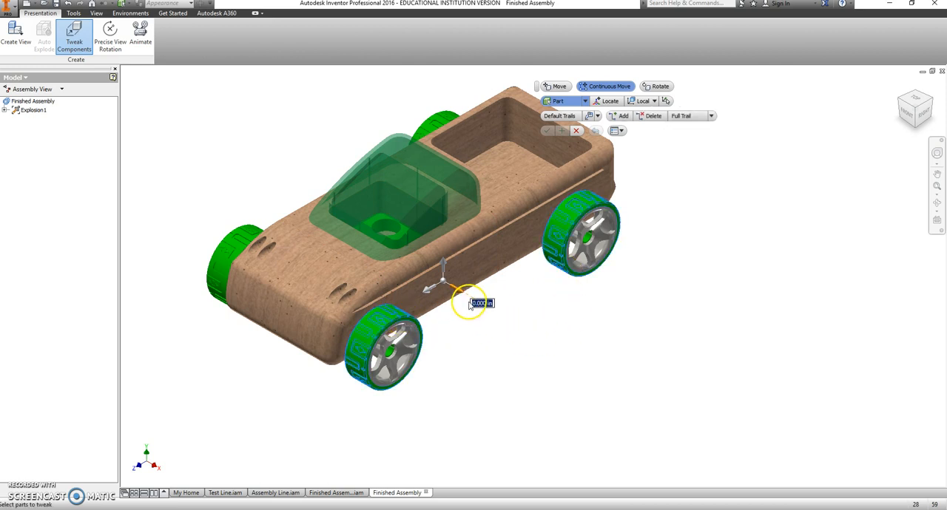
{"action": "left_click_drag", "start_coordinate": [460, 292], "coordinate": [515, 337]}
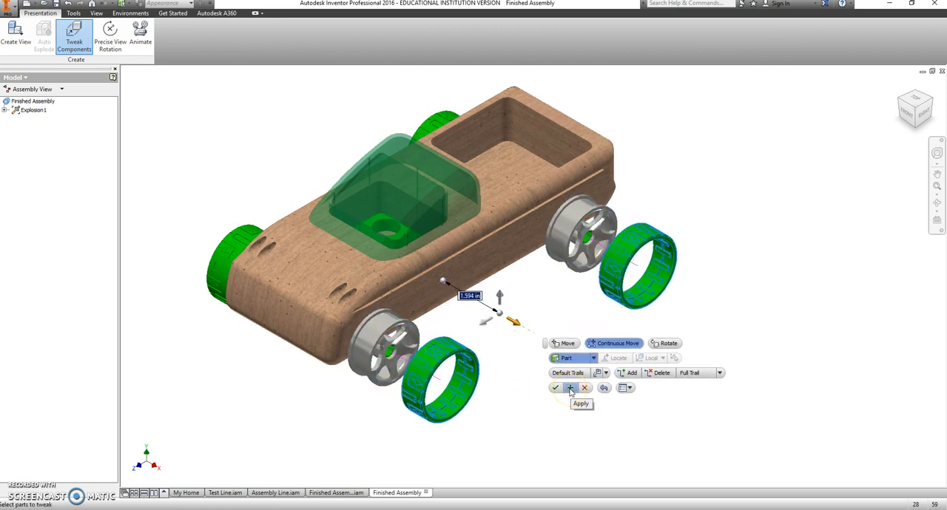
{"action": "left_click", "coordinate": [570, 389]}
Step: Pull both wheel hubs outward from the body and apply the move
{"action": "left_click", "coordinate": [417, 333]}
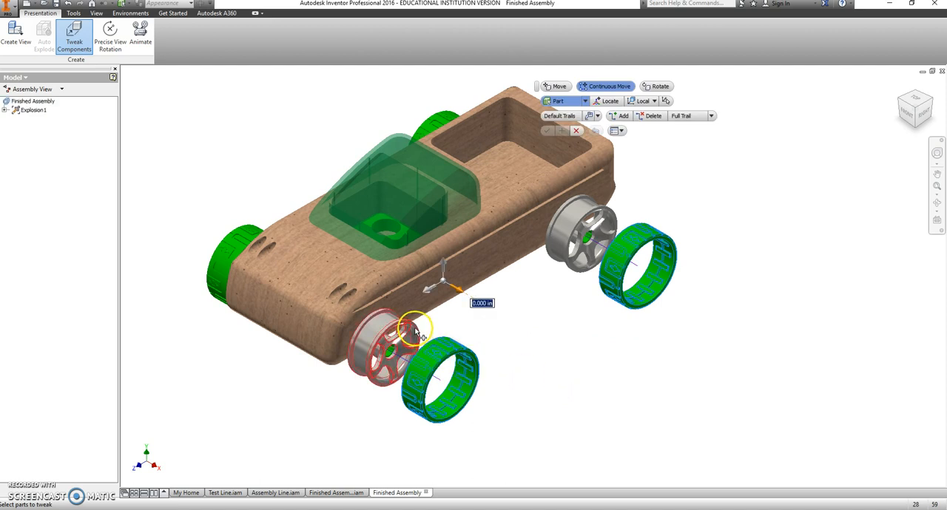
{"action": "left_click", "coordinate": [577, 237], "text": "ctrl"}
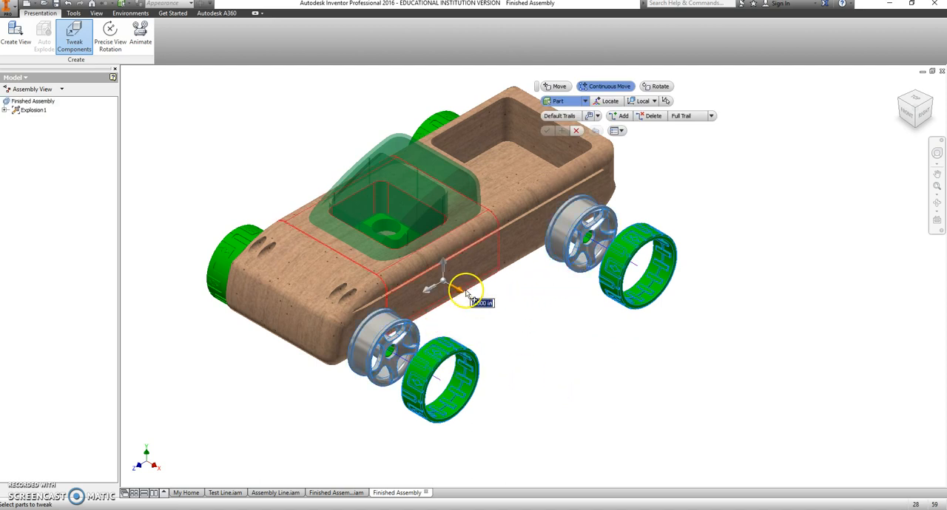
{"action": "left_click_drag", "start_coordinate": [463, 295], "coordinate": [517, 326]}
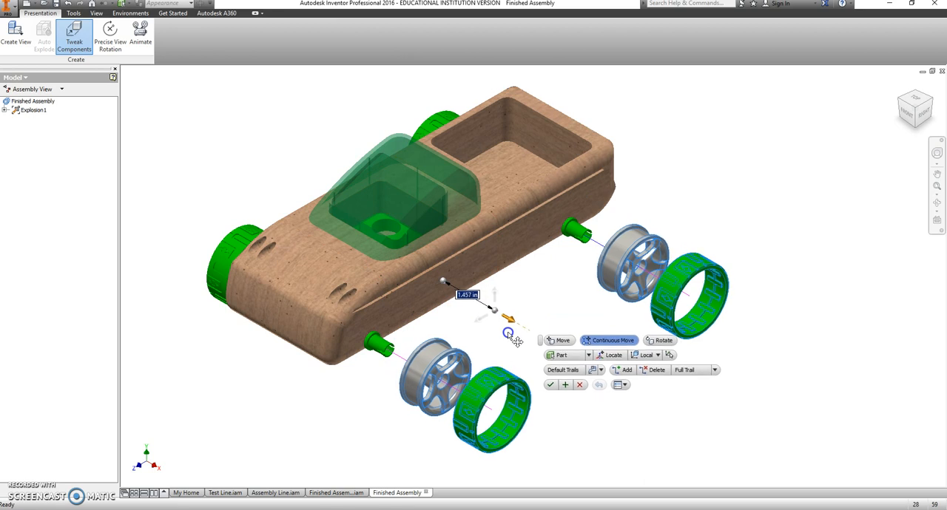
{"action": "left_click", "coordinate": [567, 385]}
Step: Pull the axle pegs outward along the trail, apply, and turn the car to its other side
{"action": "left_click", "coordinate": [385, 346]}
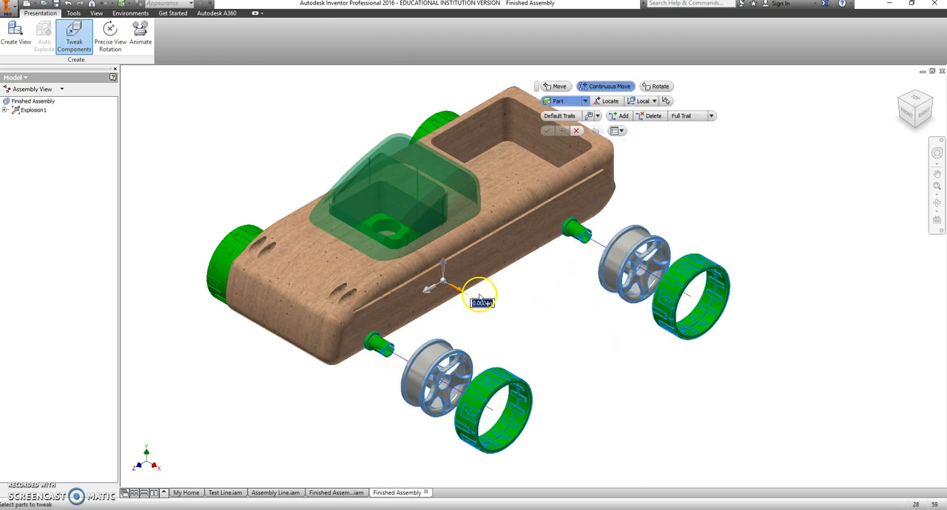
{"action": "left_click_drag", "start_coordinate": [463, 294], "coordinate": [510, 318]}
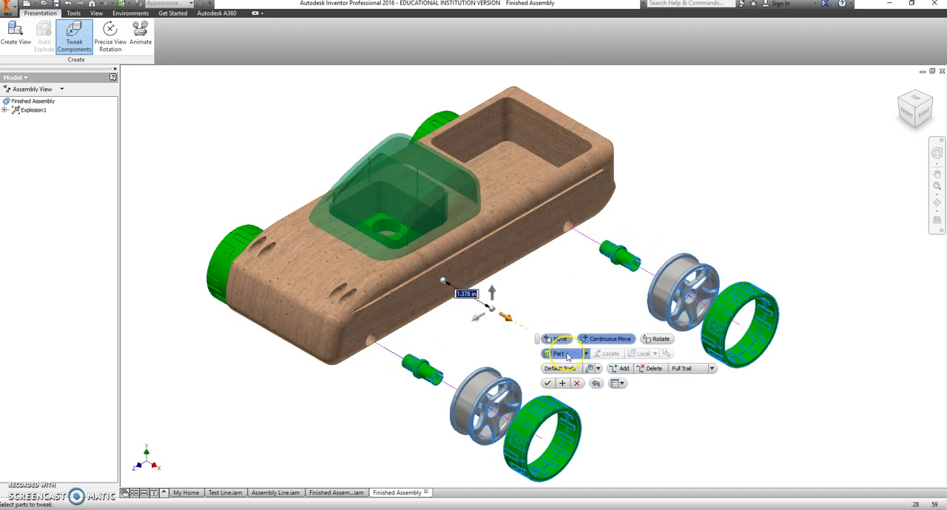
{"action": "left_click", "coordinate": [565, 383]}
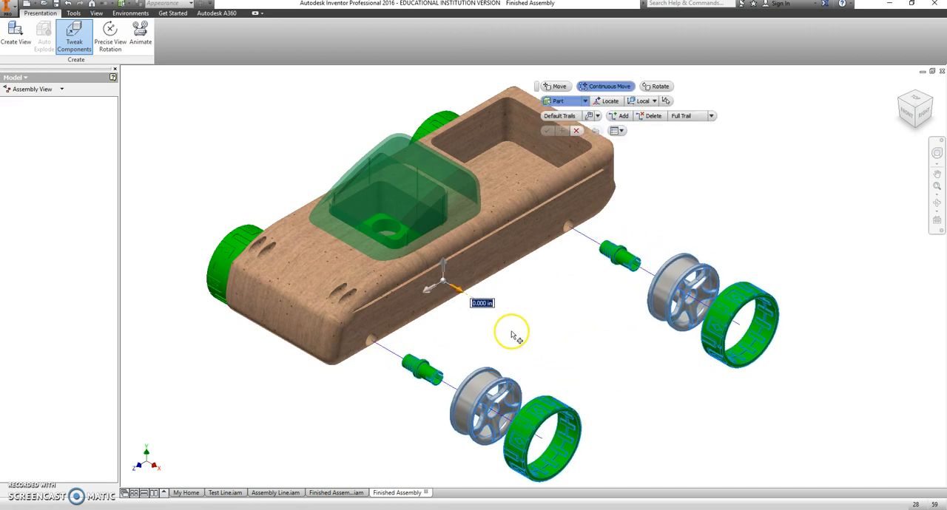
{"action": "left_click", "coordinate": [906, 104]}
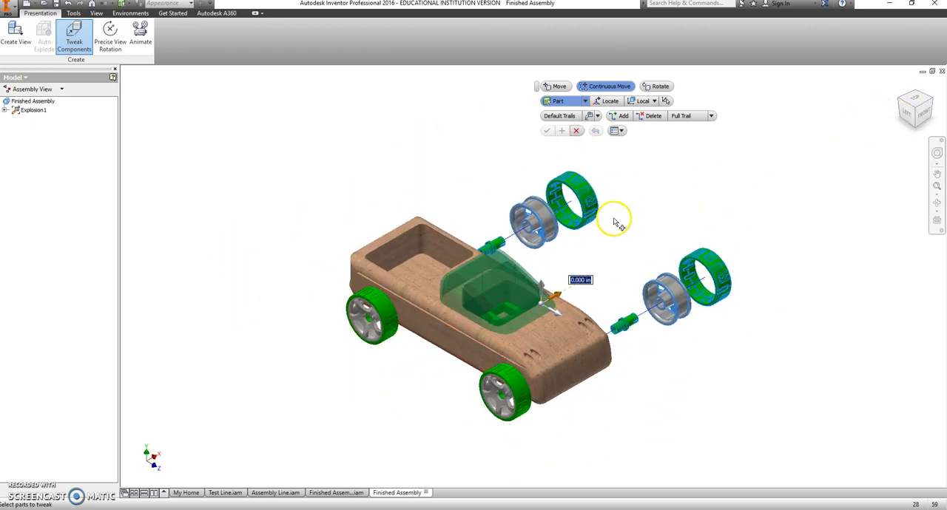
Step: Restart Tweak Components with the move triad placed on the car body's other side
{"action": "left_click", "coordinate": [577, 132]}
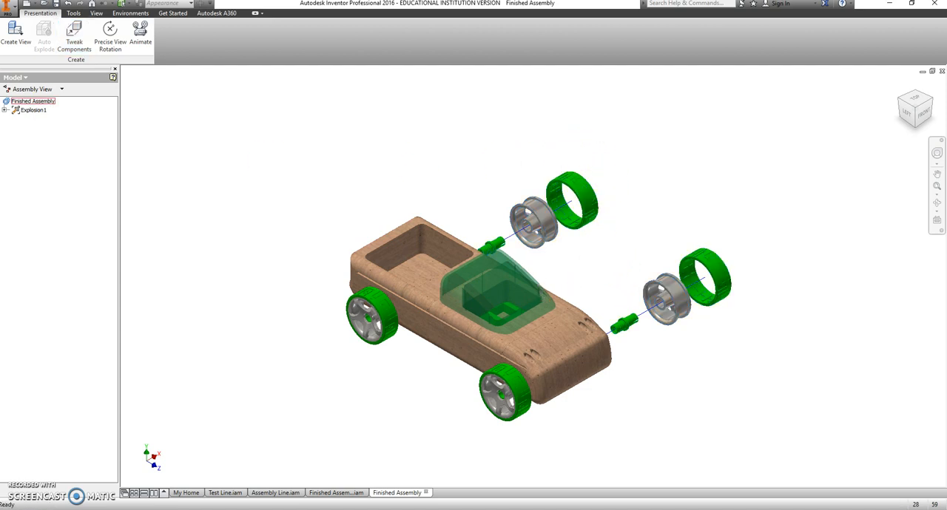
{"action": "left_click", "coordinate": [74, 36]}
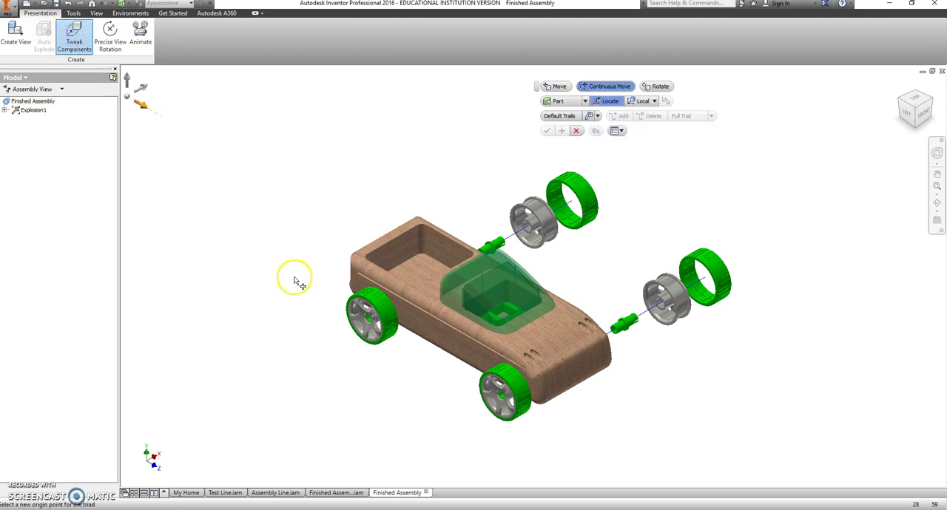
{"action": "left_click", "coordinate": [436, 336]}
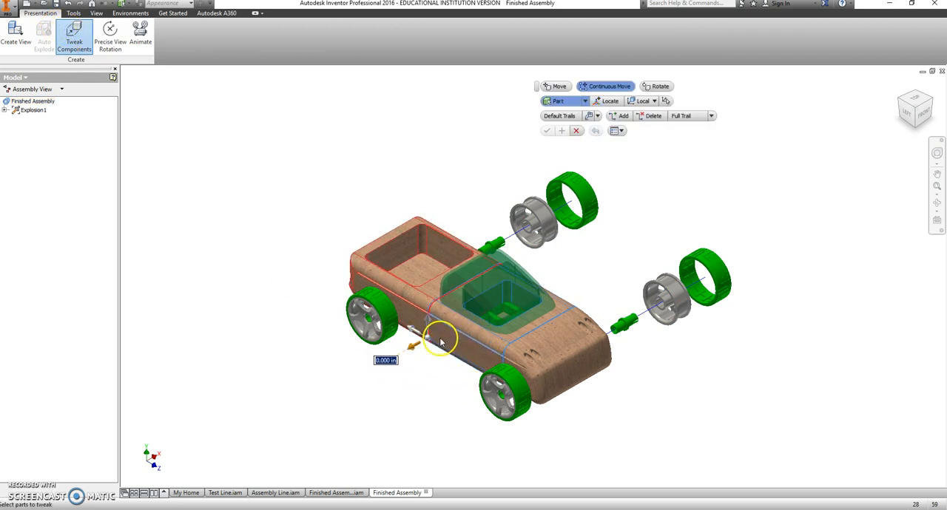
{"action": "left_click", "coordinate": [386, 360]}
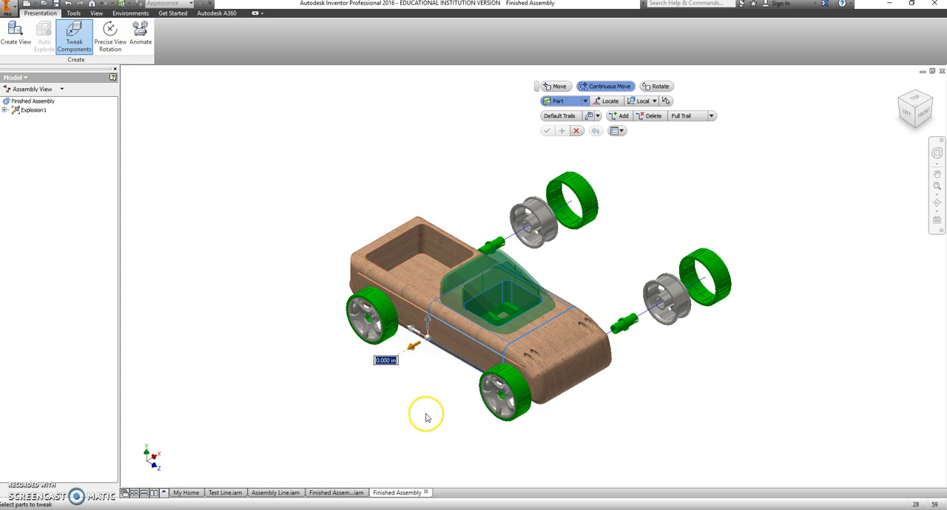
{"action": "left_click", "coordinate": [466, 337]}
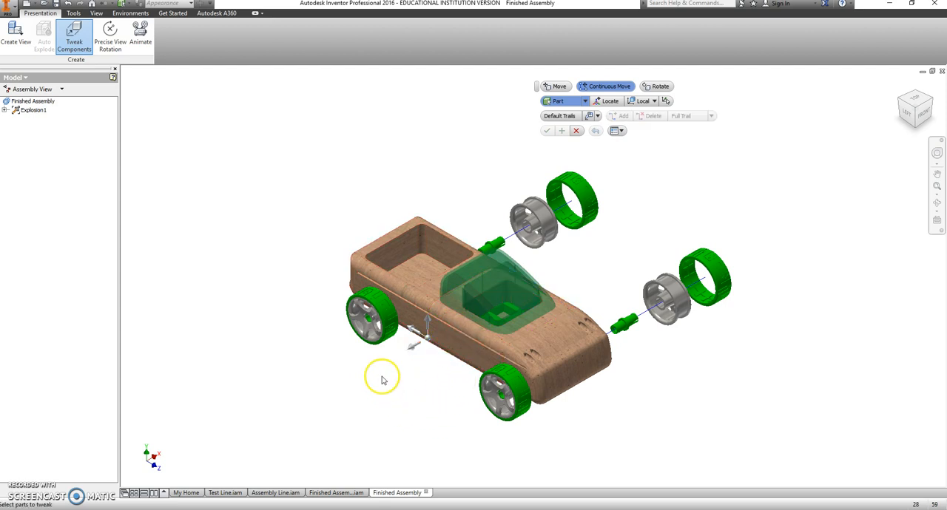
Step: Pull this side's two tyres outward from the body and apply the move
{"action": "left_click", "coordinate": [377, 318]}
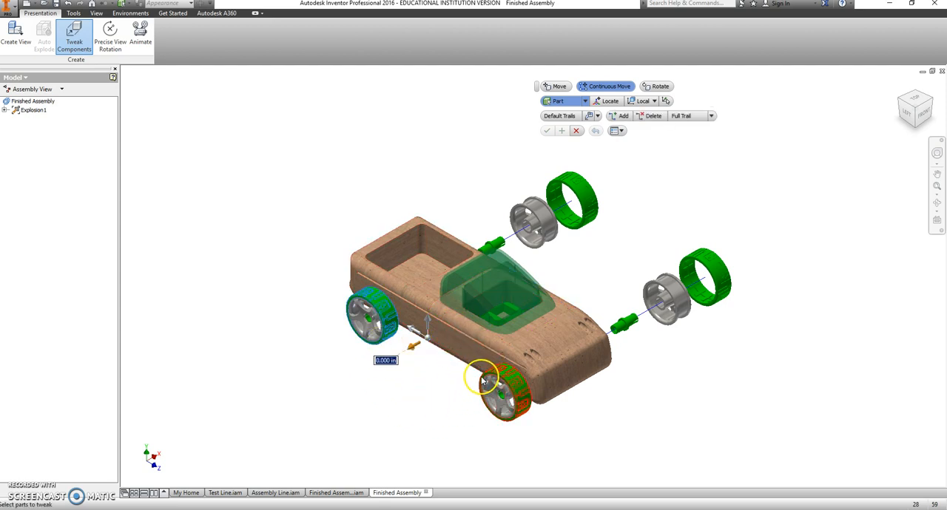
{"action": "left_click", "coordinate": [531, 409], "text": "ctrl"}
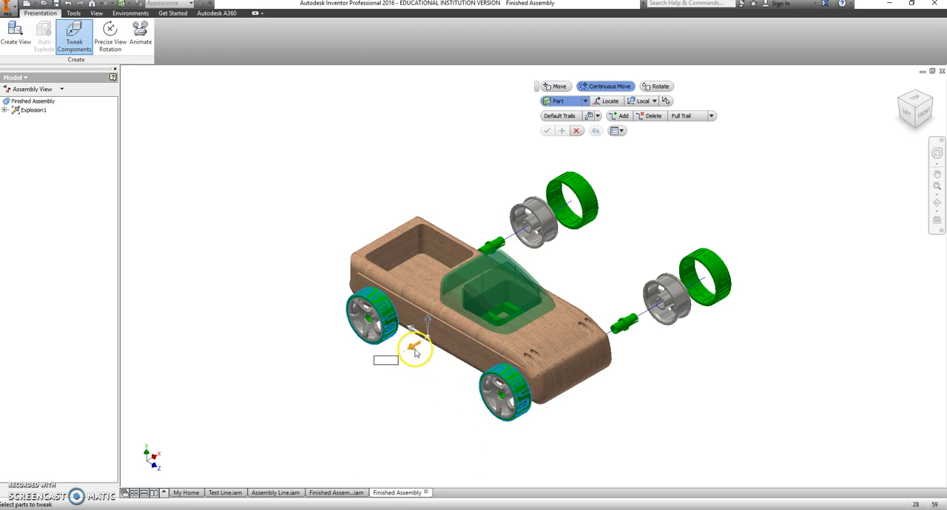
{"action": "left_click_drag", "start_coordinate": [412, 346], "coordinate": [374, 372]}
{"action": "left_click", "coordinate": [373, 370]}
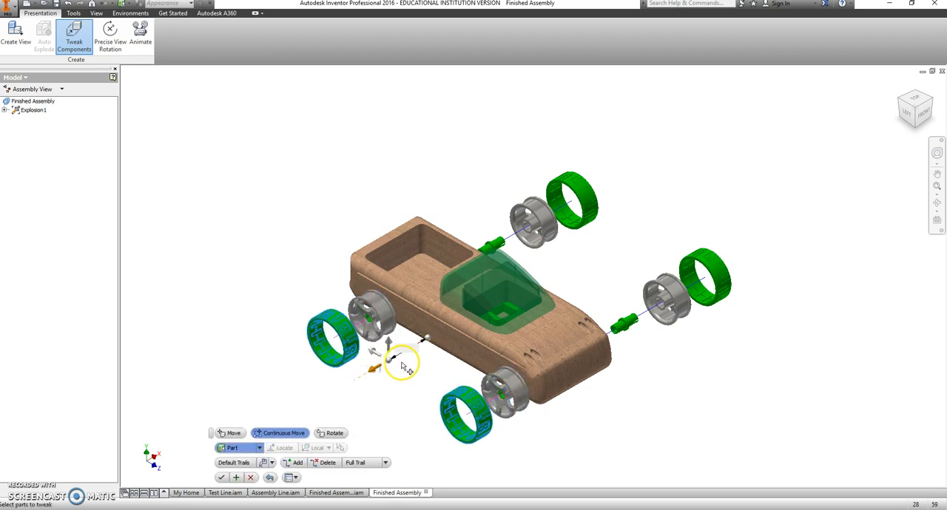
{"action": "left_click", "coordinate": [236, 478]}
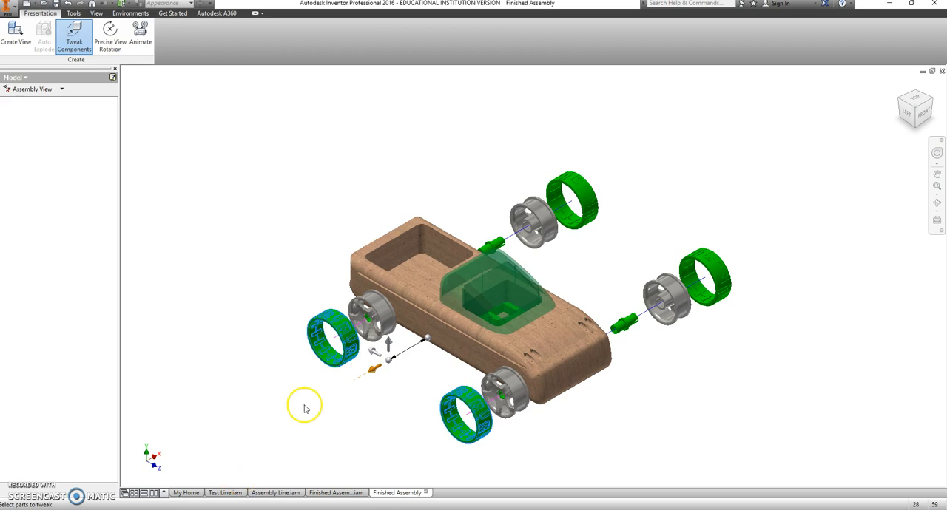
Step: Move this side's hubs and pegs outward along their axles, applying each, and finish tweaking
{"action": "left_click", "coordinate": [379, 323]}
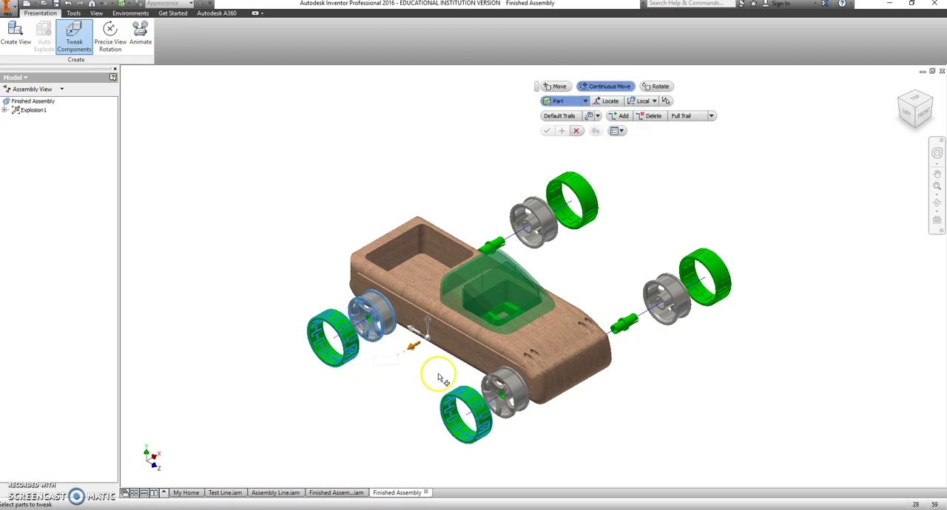
{"action": "left_click", "coordinate": [497, 392], "text": "ctrl"}
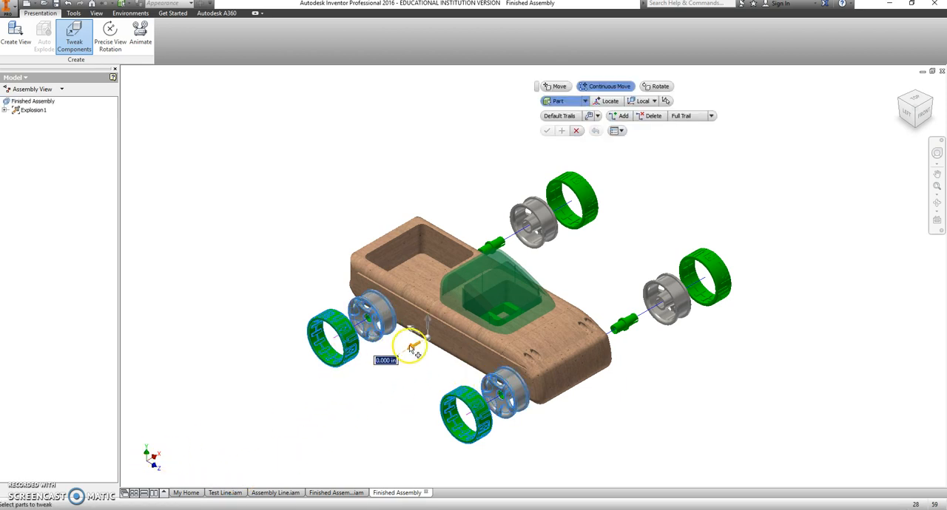
{"action": "left_click_drag", "start_coordinate": [405, 349], "coordinate": [385, 362]}
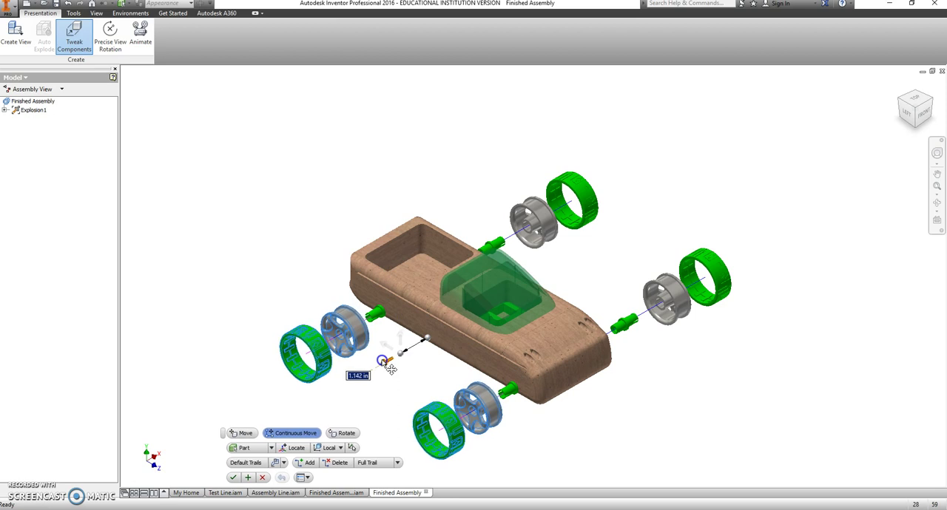
{"action": "left_click", "coordinate": [251, 479]}
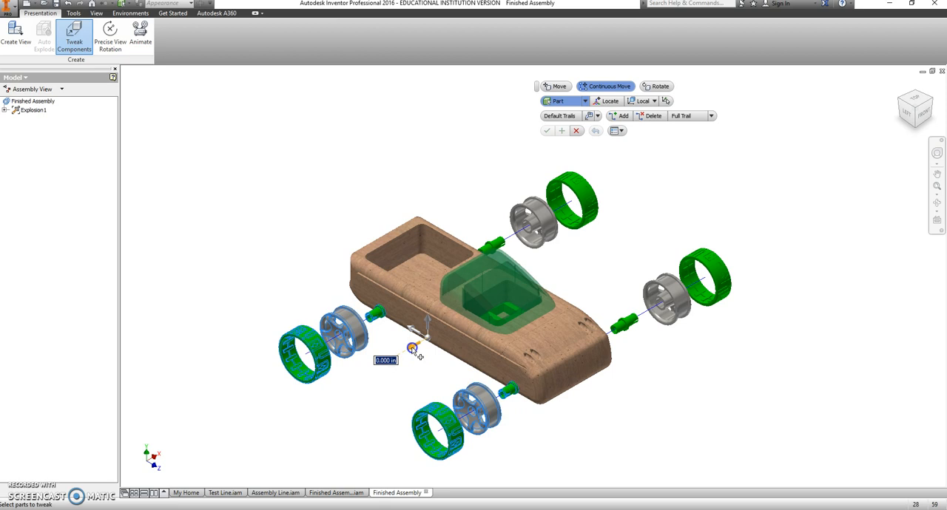
{"action": "left_click_drag", "start_coordinate": [412, 349], "coordinate": [385, 377]}
{"action": "left_click", "coordinate": [249, 479]}
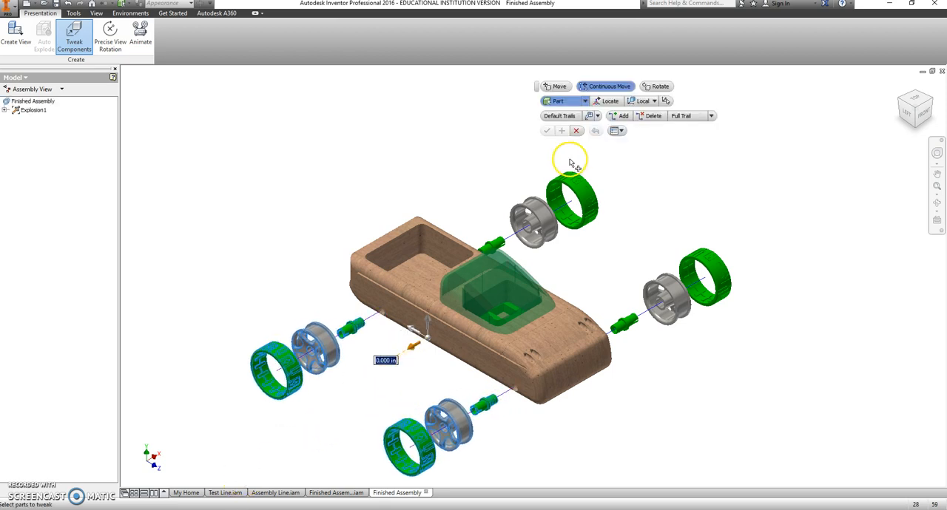
{"action": "left_click", "coordinate": [577, 132]}
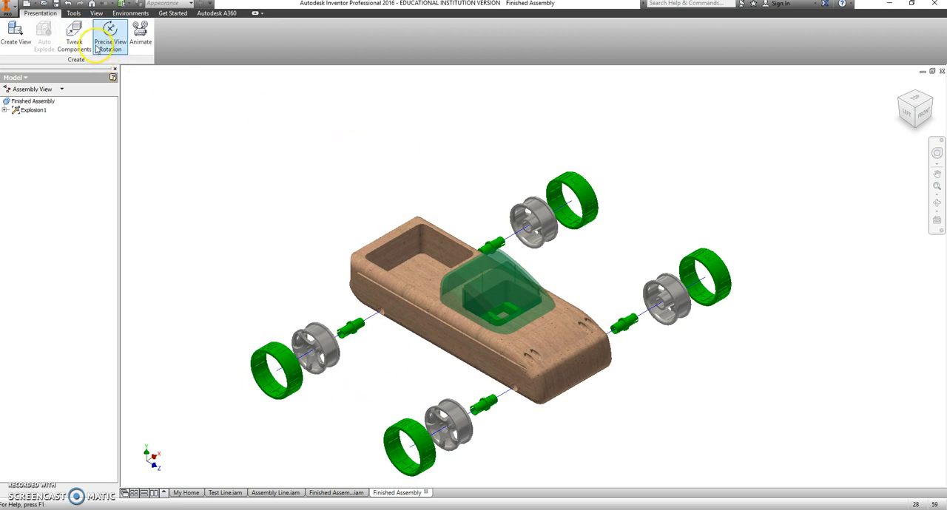
Step: Lift the windshield canopy straight up above the car body and apply
{"action": "left_click", "coordinate": [74, 36]}
{"action": "left_click", "coordinate": [423, 267]}
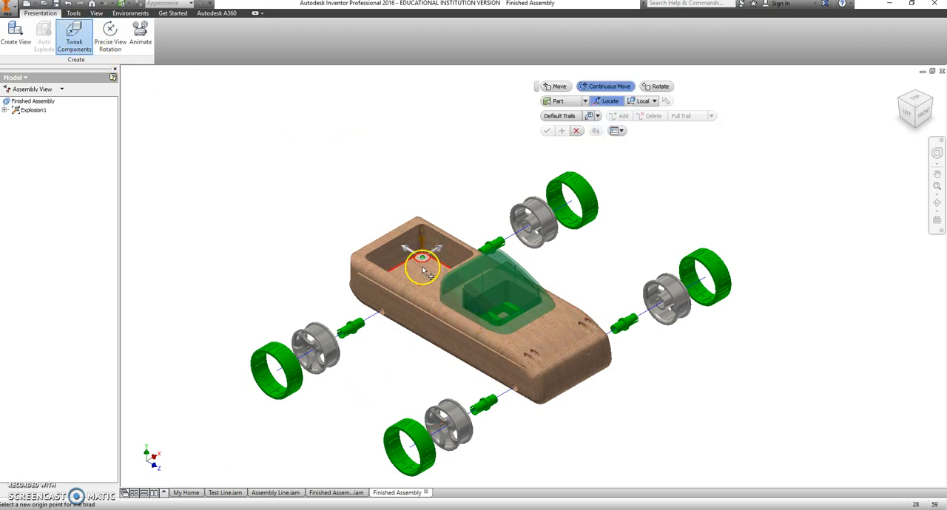
{"action": "left_click", "coordinate": [426, 274]}
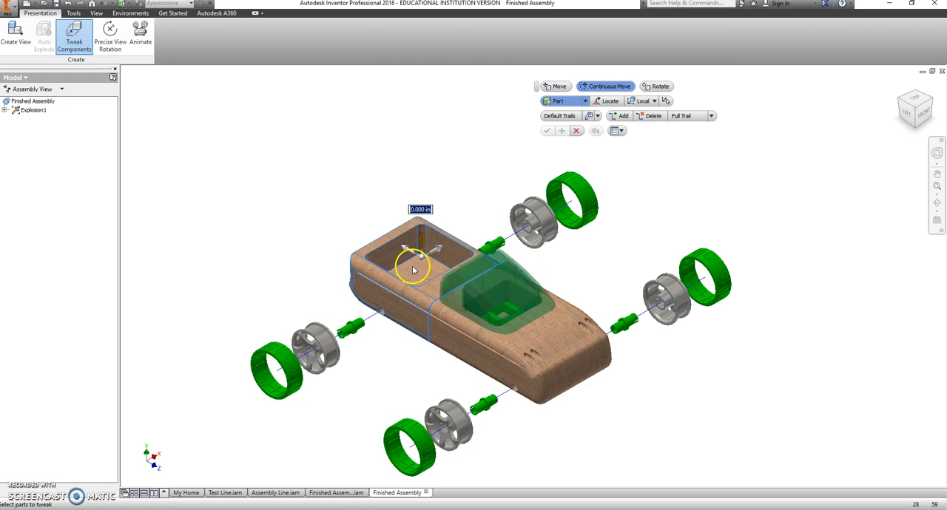
{"action": "left_click", "coordinate": [384, 277]}
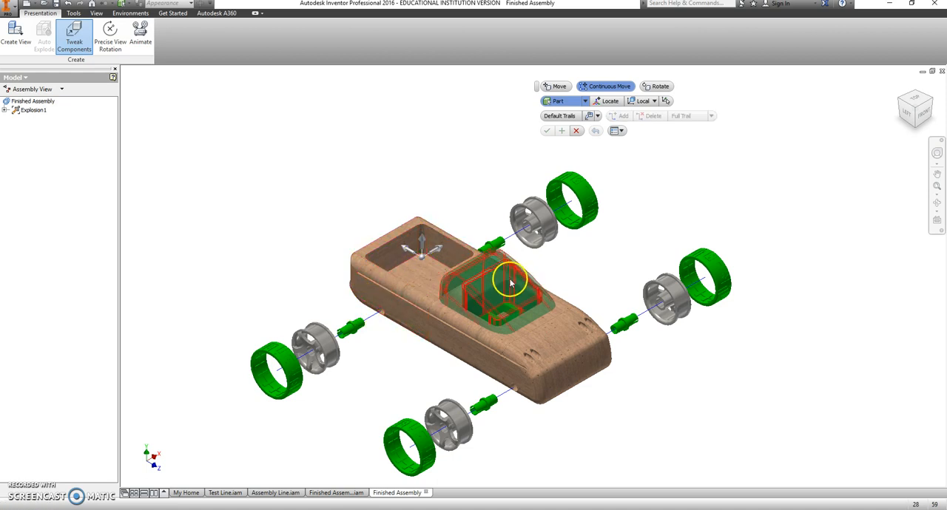
{"action": "left_click", "coordinate": [479, 288]}
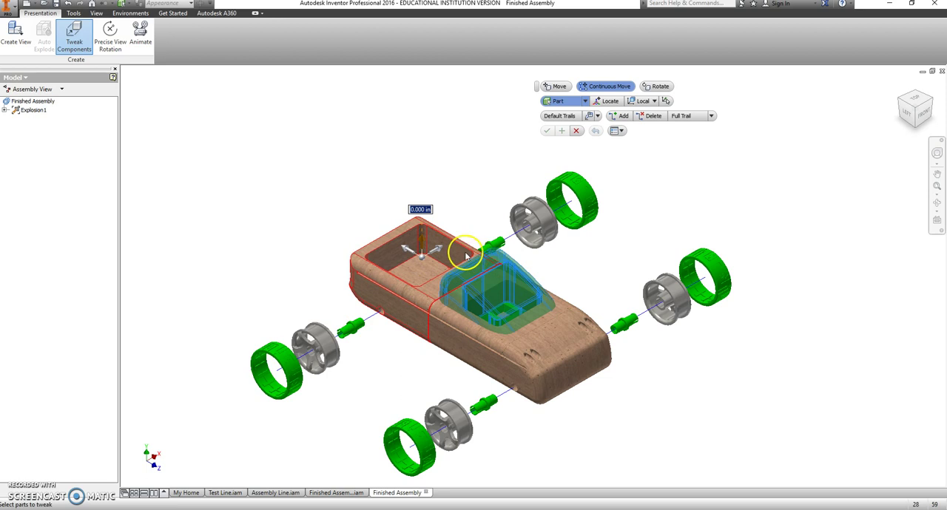
{"action": "left_click", "coordinate": [422, 240]}
{"action": "left_click_drag", "start_coordinate": [421, 241], "coordinate": [423, 198]}
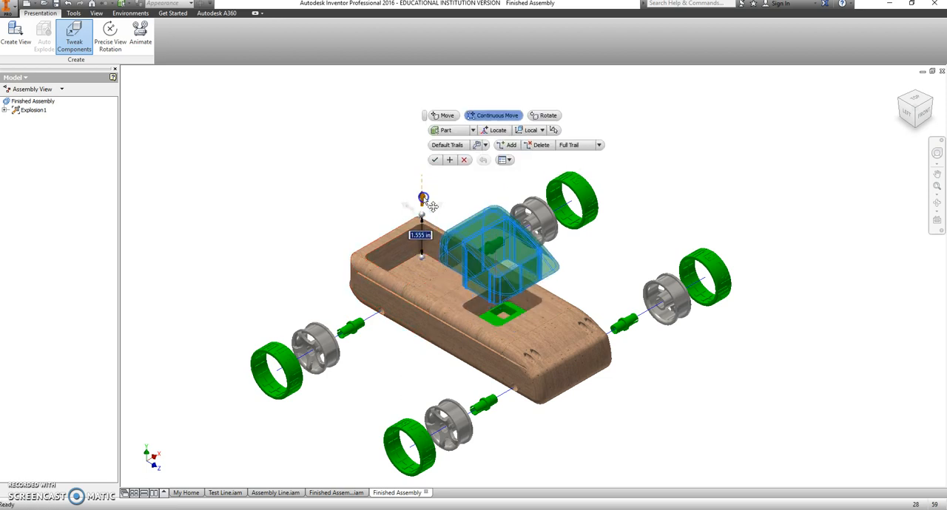
{"action": "left_click", "coordinate": [424, 198]}
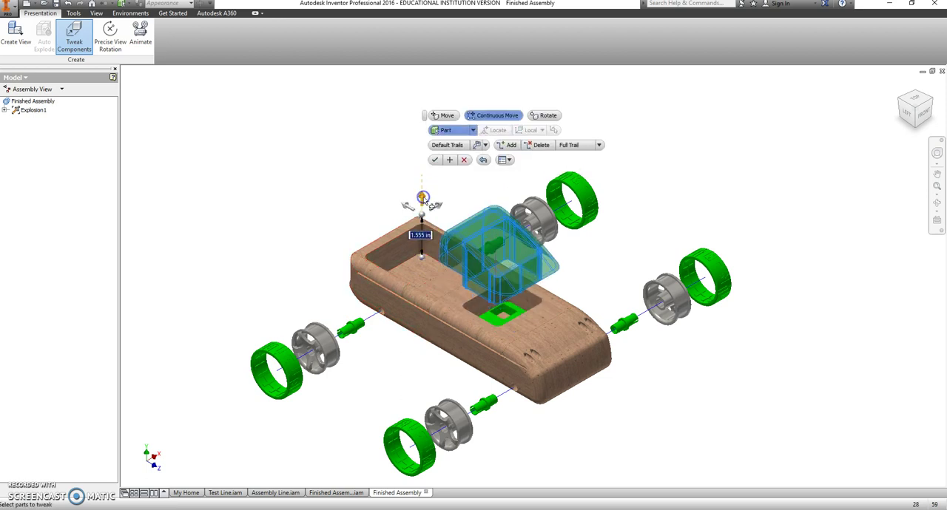
{"action": "left_click", "coordinate": [451, 161]}
Step: Raise the green connector plate with the canopy to a 3.071 in lift distance and apply
{"action": "left_click", "coordinate": [495, 318]}
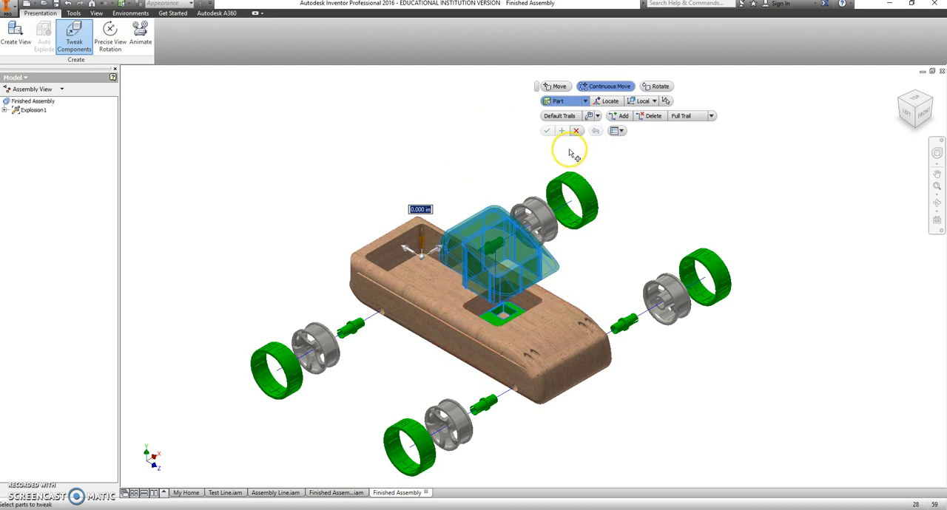
{"action": "left_click", "coordinate": [420, 209]}
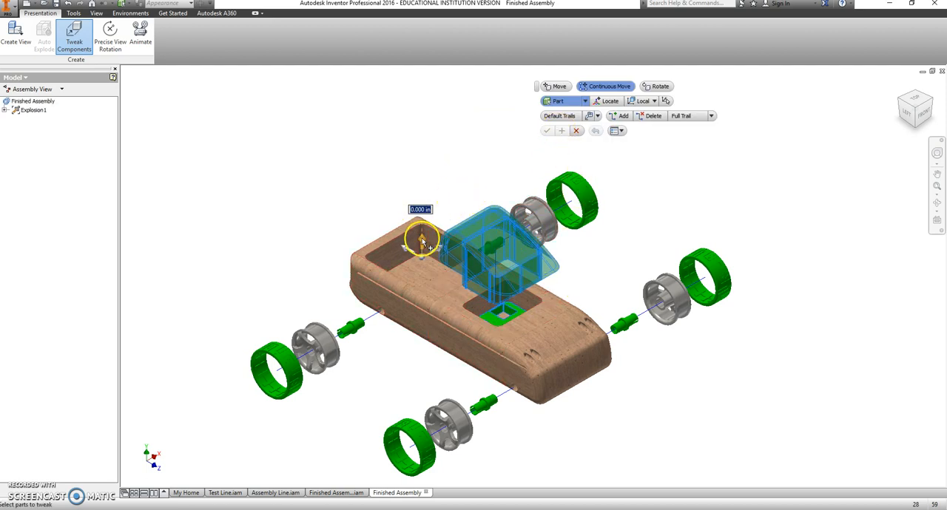
{"action": "type", "text": "3.071"}
{"action": "key", "text": "Return"}
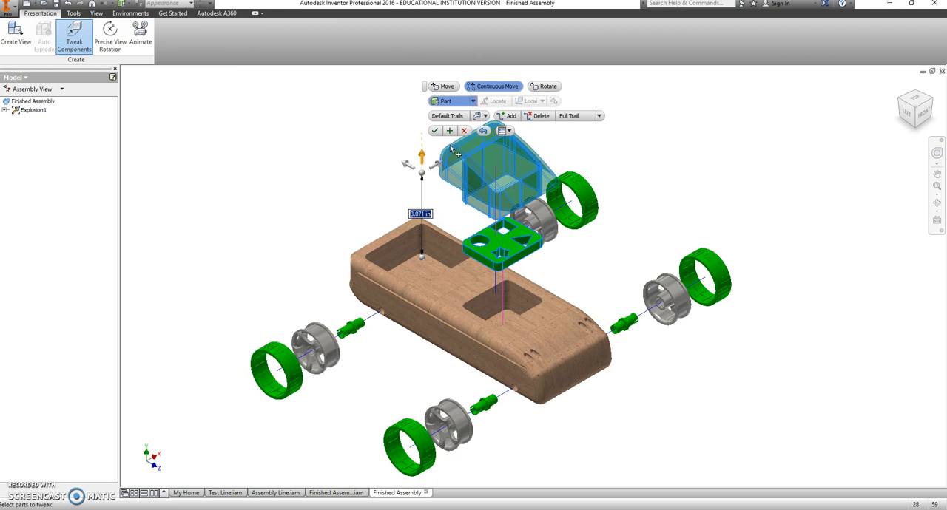
{"action": "left_click", "coordinate": [451, 132]}
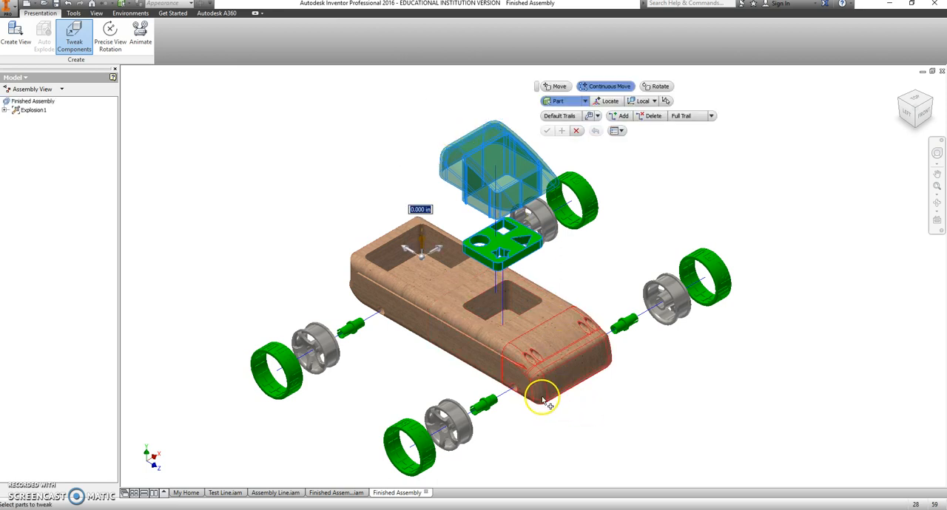
{"action": "key", "text": "Escape"}
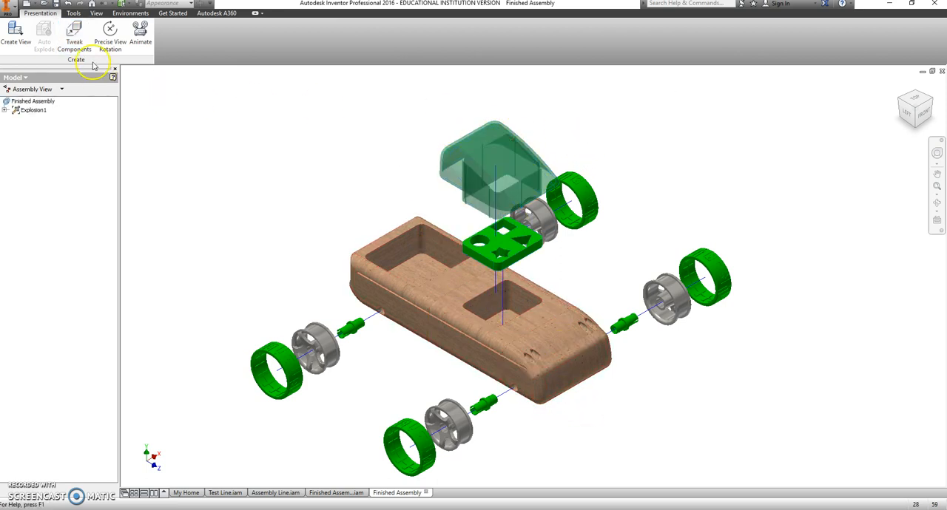
Step: Window-select the two wheel assemblies and move them farther outward along their axles
{"action": "left_click", "coordinate": [75, 37]}
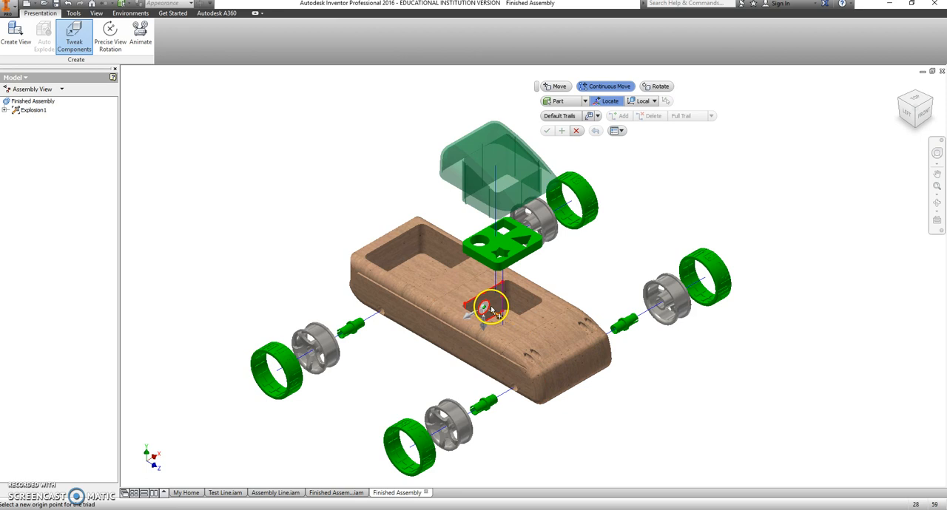
{"action": "left_click", "coordinate": [489, 310]}
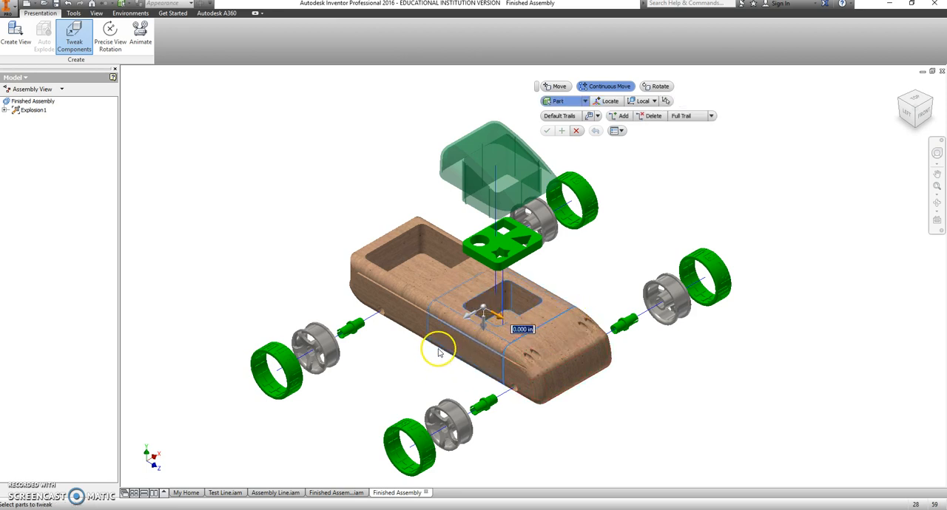
{"action": "left_click", "coordinate": [630, 405]}
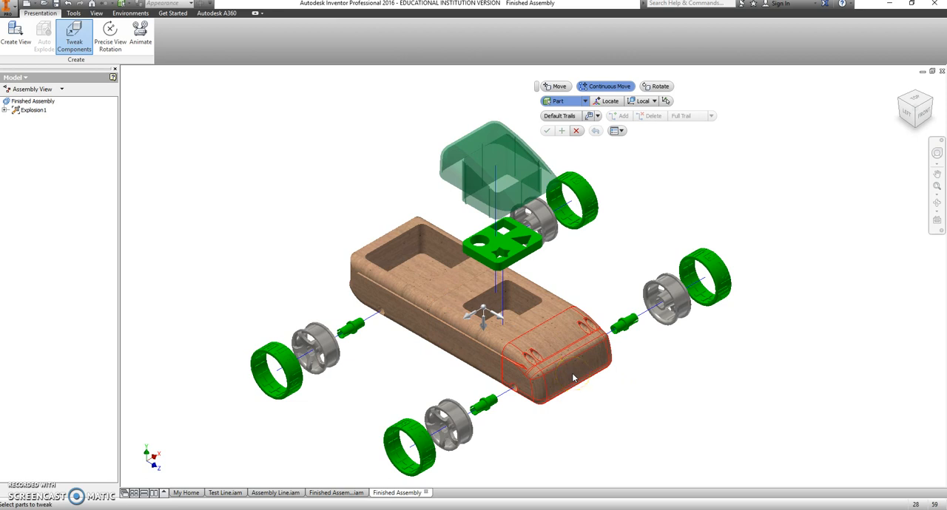
{"action": "middle_click_drag", "start_coordinate": [681, 406], "coordinate": [619, 350]}
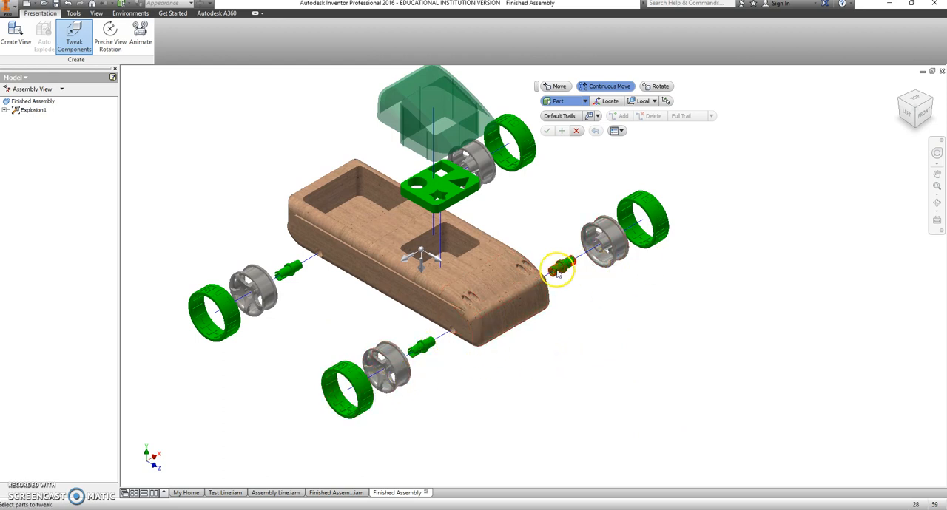
{"action": "left_click_drag", "start_coordinate": [714, 195], "coordinate": [571, 296]}
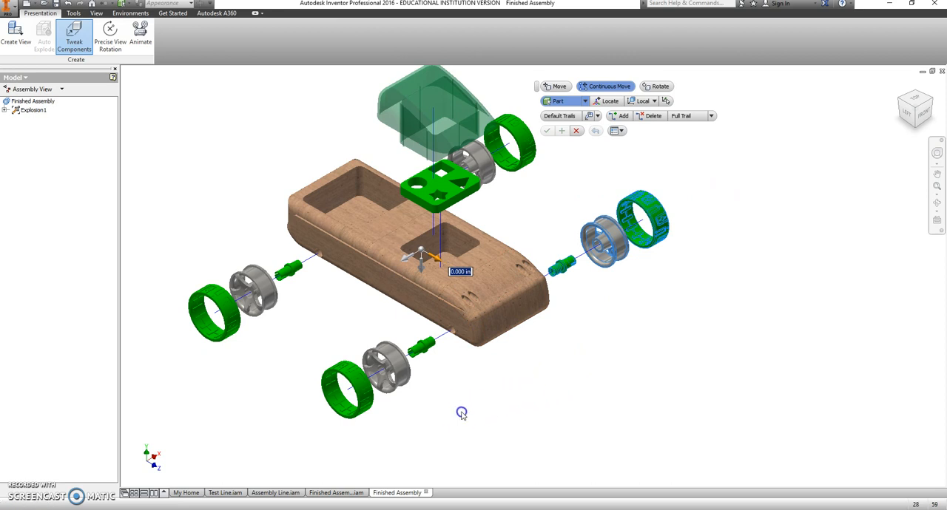
{"action": "left_click_drag", "start_coordinate": [461, 412], "coordinate": [275, 349], "text": "ctrl"}
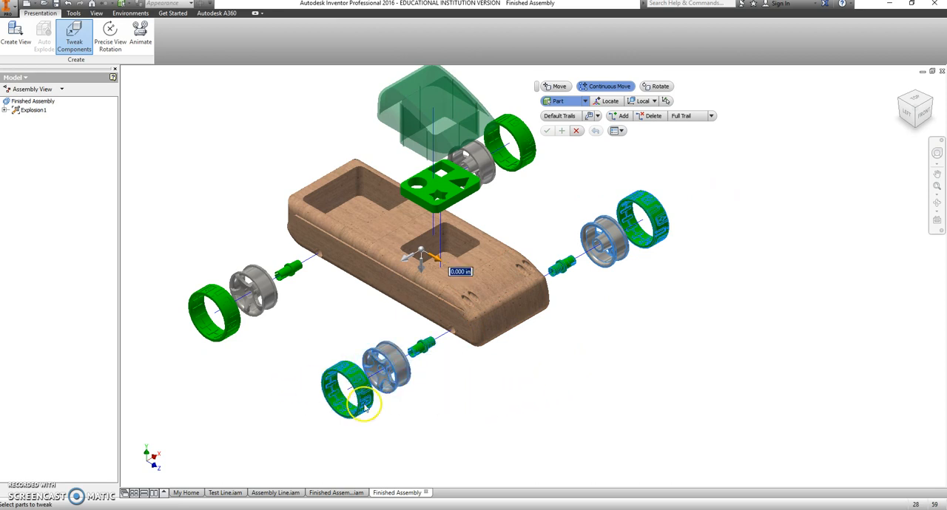
{"action": "mouse_move", "coordinate": [433, 257]}
{"action": "left_mouse_down"}
{"action": "mouse_move", "coordinate": [460, 276]}
{"action": "mouse_move", "coordinate": [441, 276]}
{"action": "mouse_move", "coordinate": [505, 349]}
{"action": "left_mouse_up"}
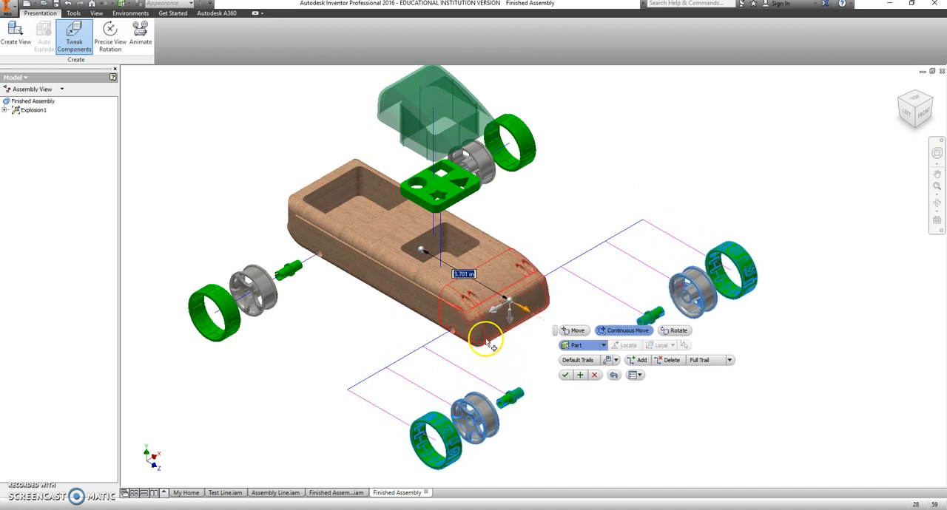
Step: Pull the body's front end section out along its trail and apply the move
{"action": "left_click", "coordinate": [483, 339]}
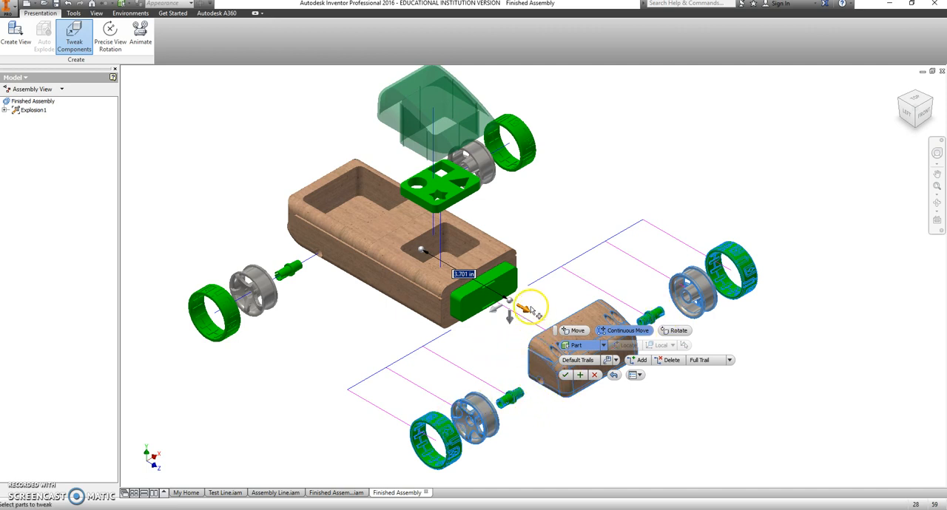
{"action": "left_click_drag", "start_coordinate": [514, 305], "coordinate": [491, 295]}
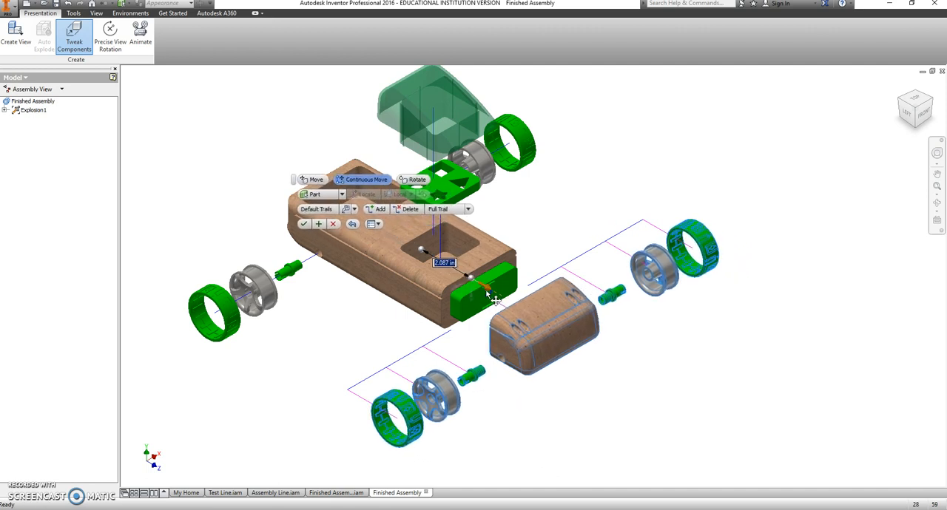
{"action": "left_click", "coordinate": [491, 294]}
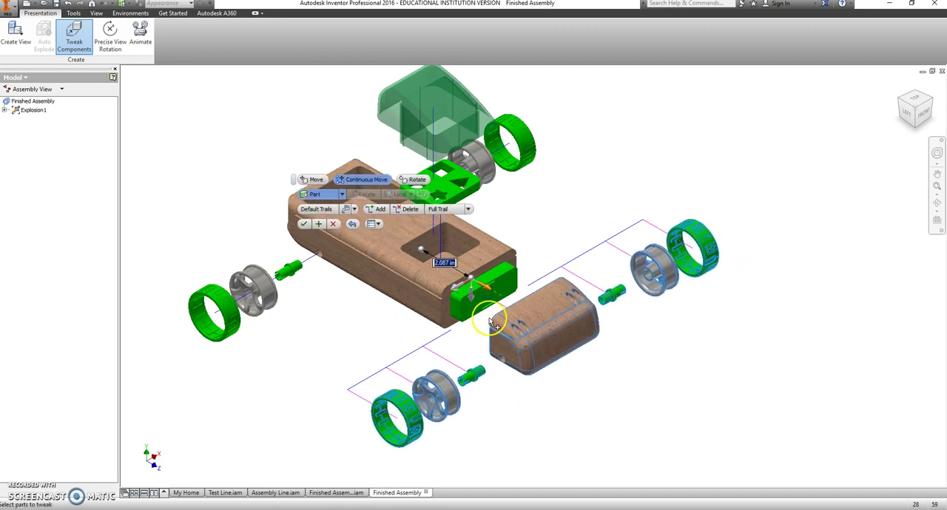
{"action": "left_click", "coordinate": [318, 225]}
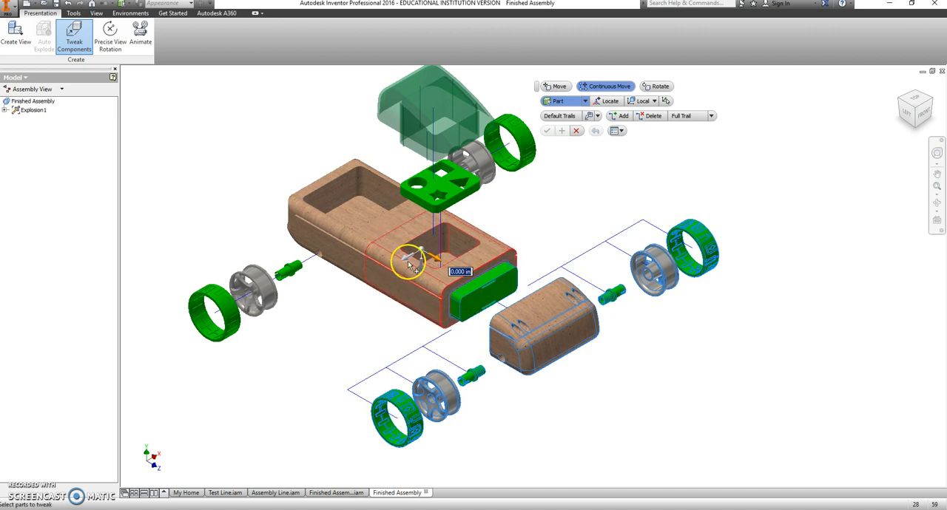
Step: Slide the green connector blocks outward along the axis between body and nose block, applying each
{"action": "left_click_drag", "start_coordinate": [440, 265], "coordinate": [464, 296]}
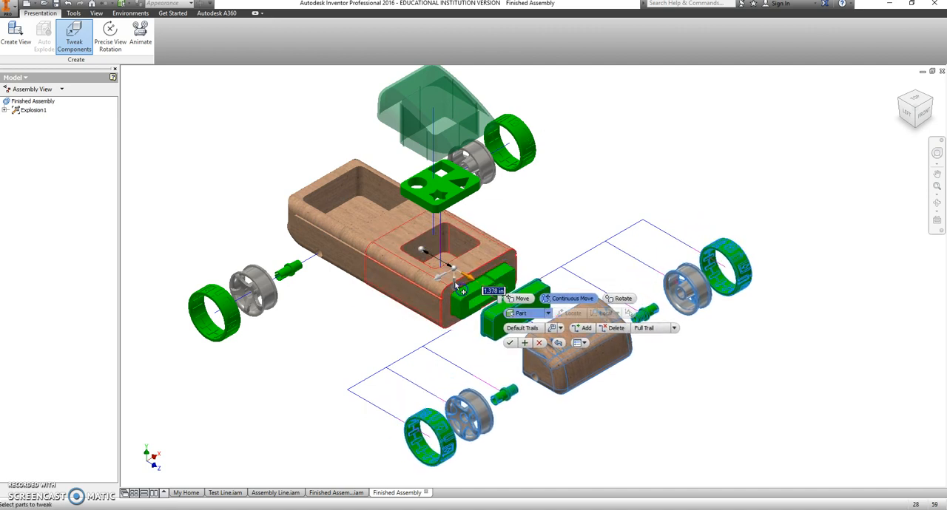
{"action": "left_click", "coordinate": [464, 300]}
{"action": "left_click", "coordinate": [464, 300]}
{"action": "left_click", "coordinate": [435, 259]}
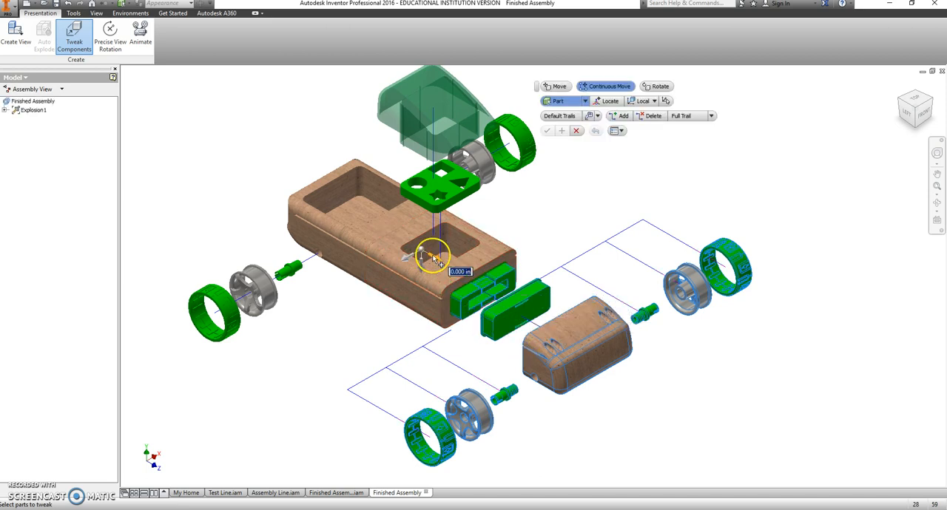
{"action": "left_click_drag", "start_coordinate": [435, 259], "coordinate": [481, 307]}
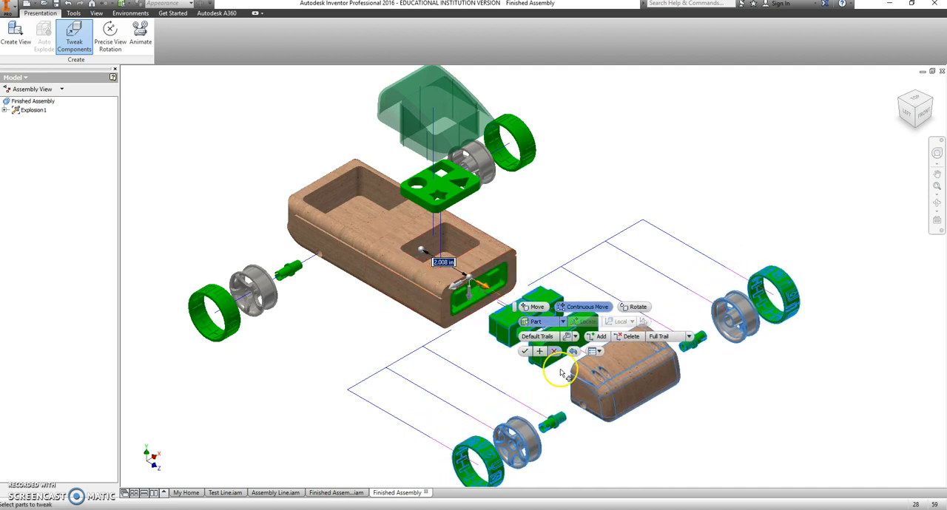
{"action": "left_click", "coordinate": [539, 351]}
Step: Slide the green end cap outward along the same axis and confirm the rear section tweak
{"action": "left_click", "coordinate": [481, 299]}
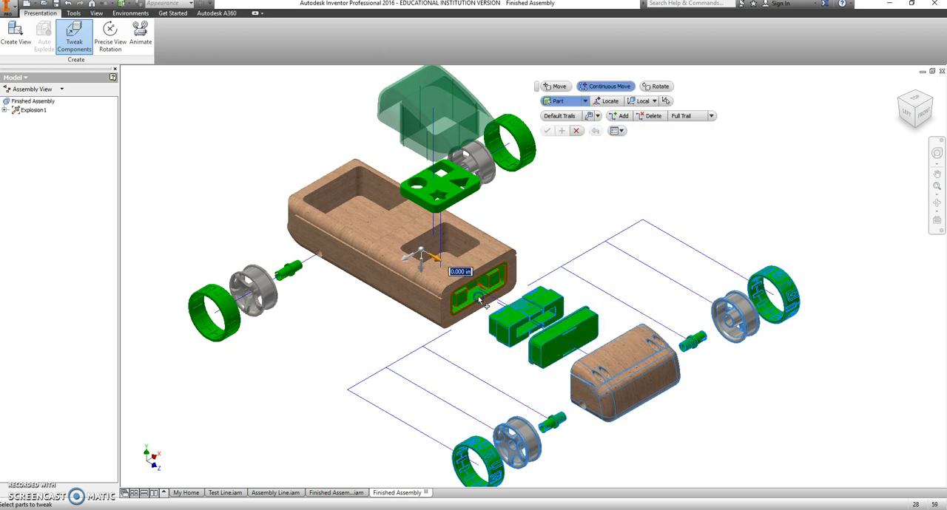
{"action": "left_click", "coordinate": [440, 262]}
{"action": "left_click_drag", "start_coordinate": [441, 262], "coordinate": [487, 309]}
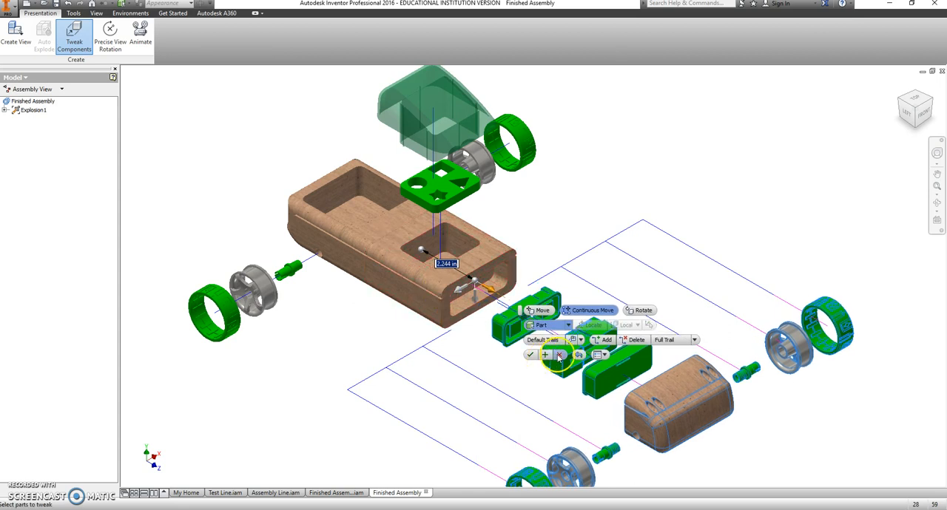
{"action": "left_click", "coordinate": [529, 356]}
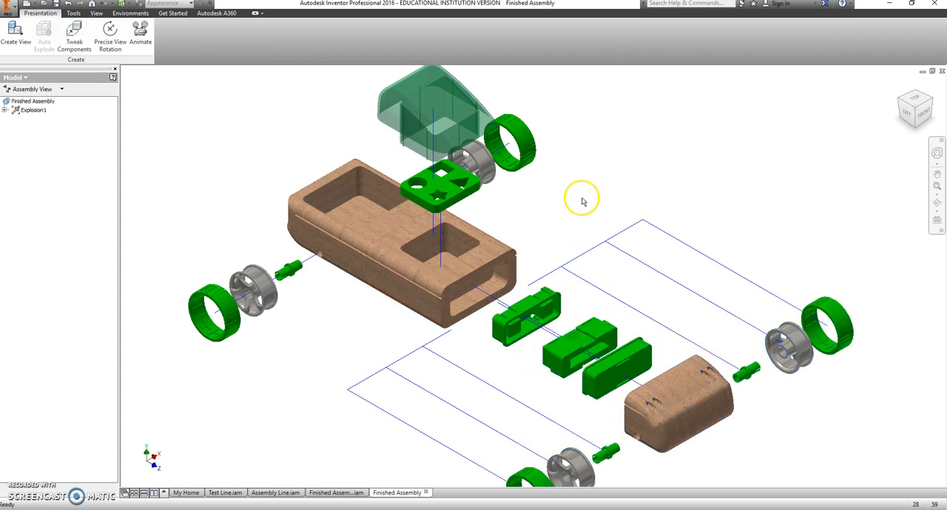
Step: From the home view, select the front body section with its two wheels and peg for tweaking
{"action": "left_click", "coordinate": [903, 103]}
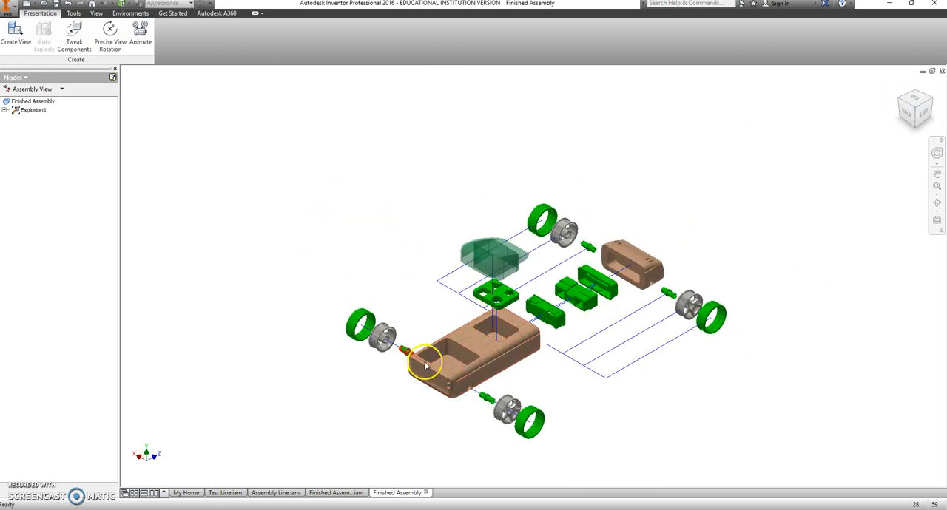
{"action": "left_click", "coordinate": [74, 35]}
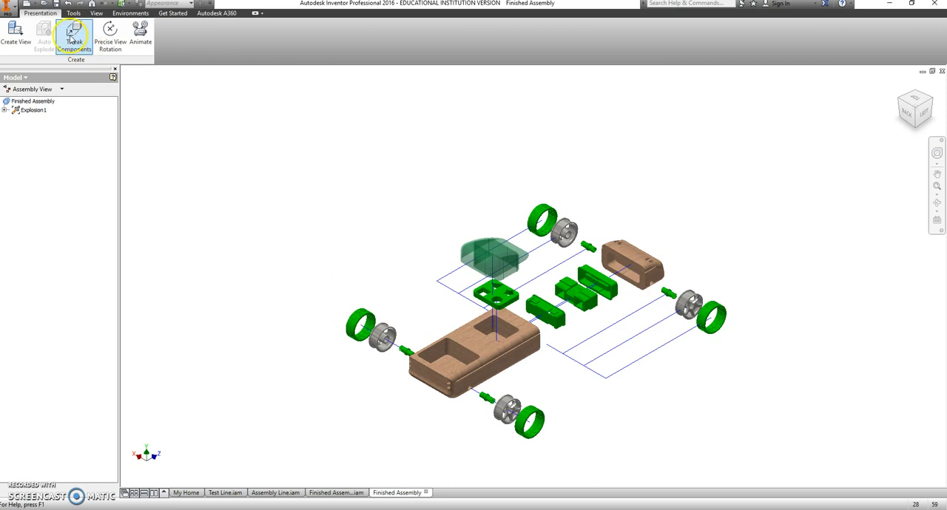
{"action": "left_click", "coordinate": [463, 353]}
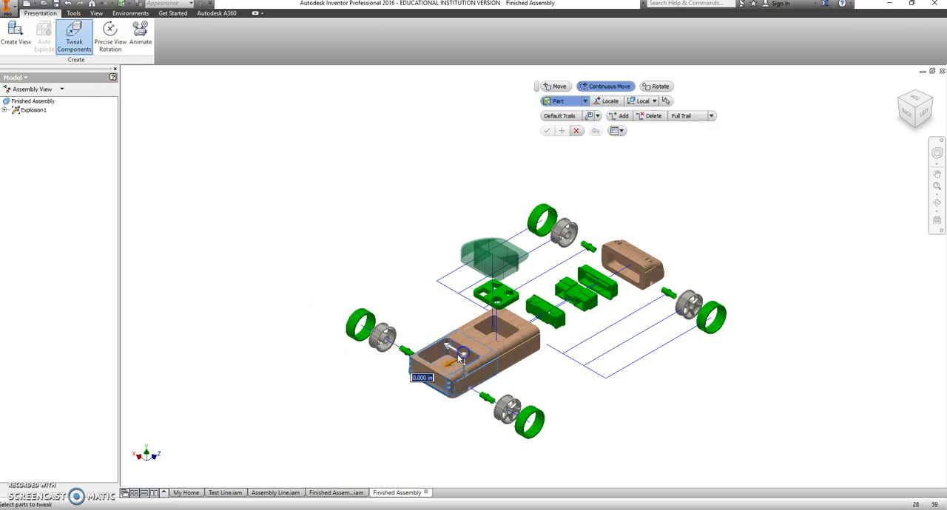
{"action": "left_click", "coordinate": [444, 364]}
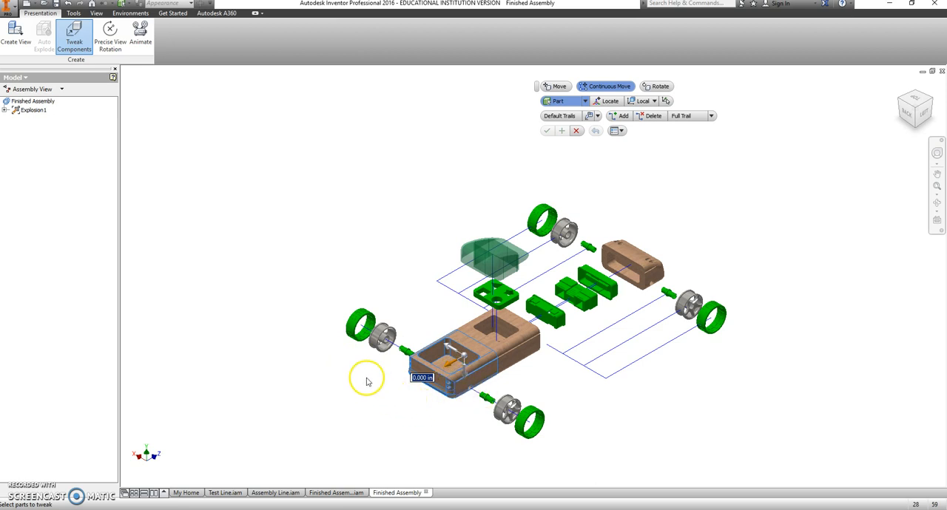
{"action": "left_click_drag", "start_coordinate": [323, 297], "coordinate": [418, 364]}
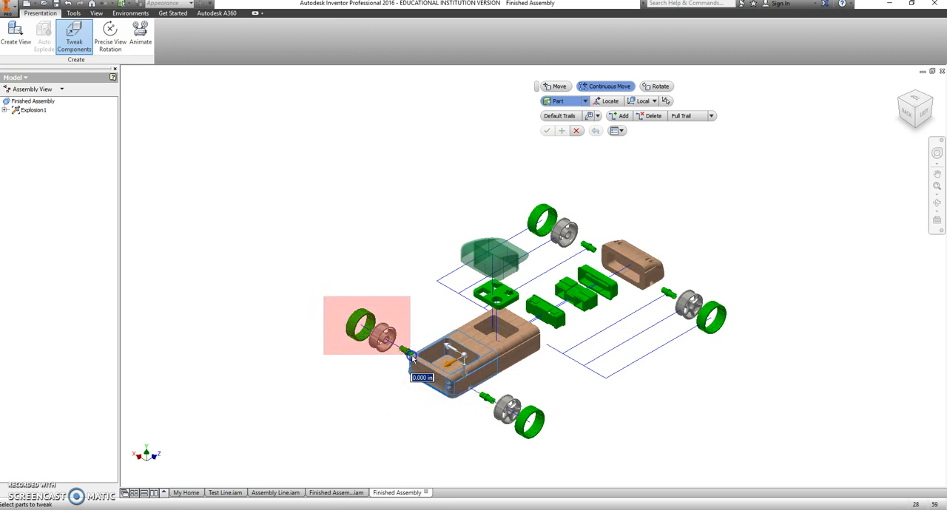
{"action": "left_click", "coordinate": [403, 352]}
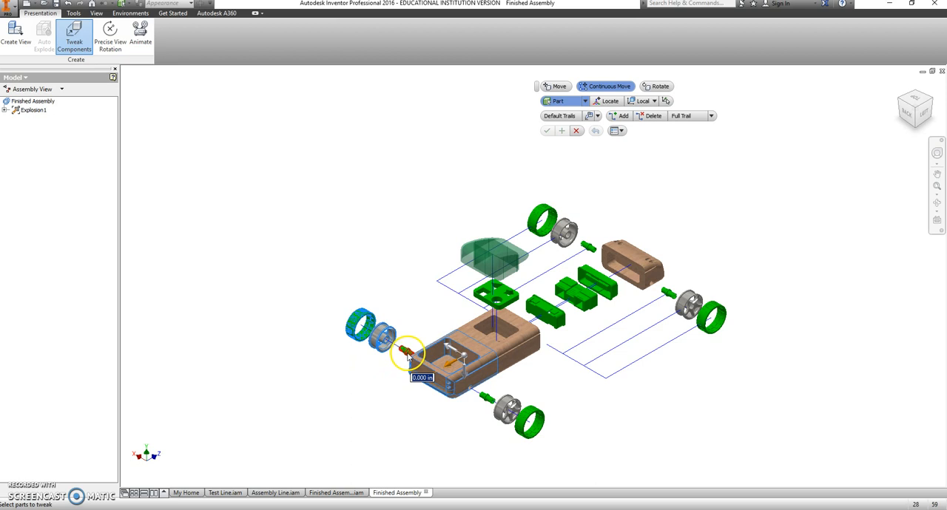
{"action": "left_click_drag", "start_coordinate": [564, 390], "coordinate": [479, 457]}
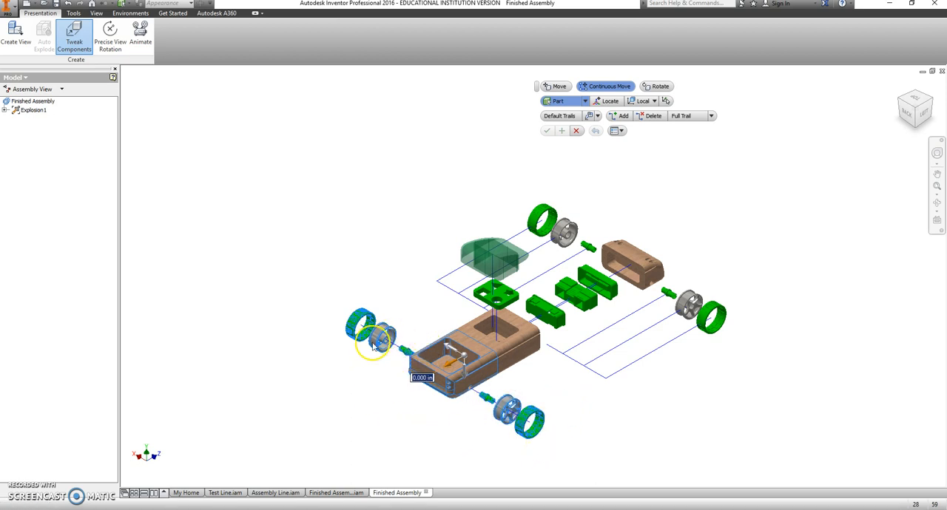
Step: Pull the front section group away from the middle body along the trail in two applied moves
{"action": "left_click", "coordinate": [421, 377]}
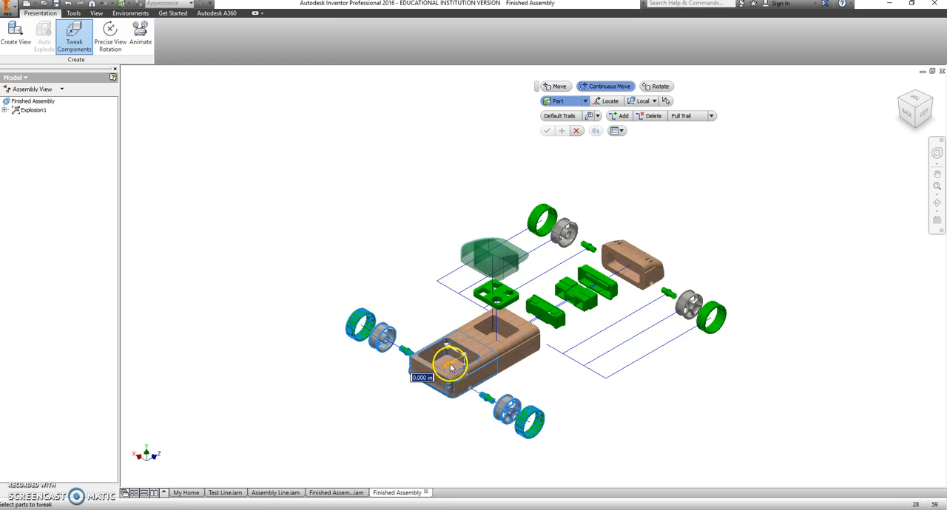
{"action": "left_click_drag", "start_coordinate": [450, 366], "coordinate": [429, 381]}
{"action": "left_click", "coordinate": [287, 478]}
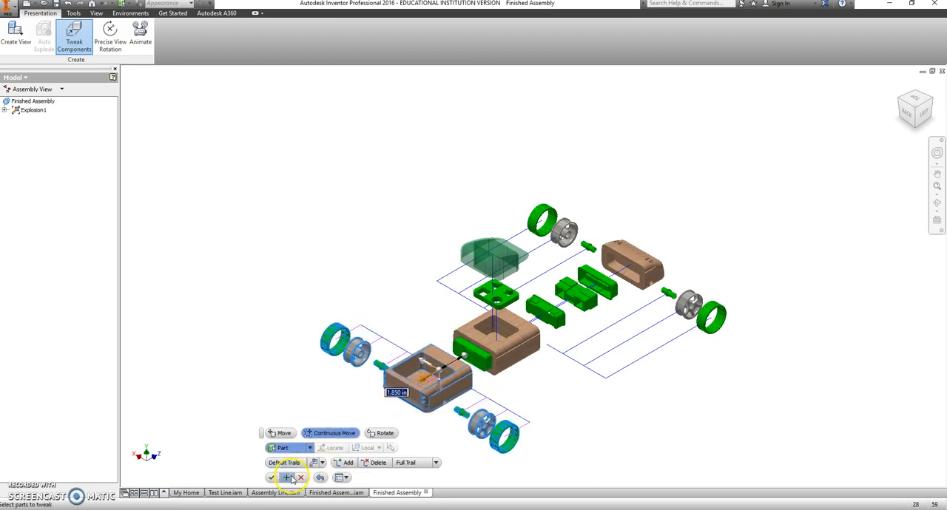
{"action": "left_click", "coordinate": [432, 381]}
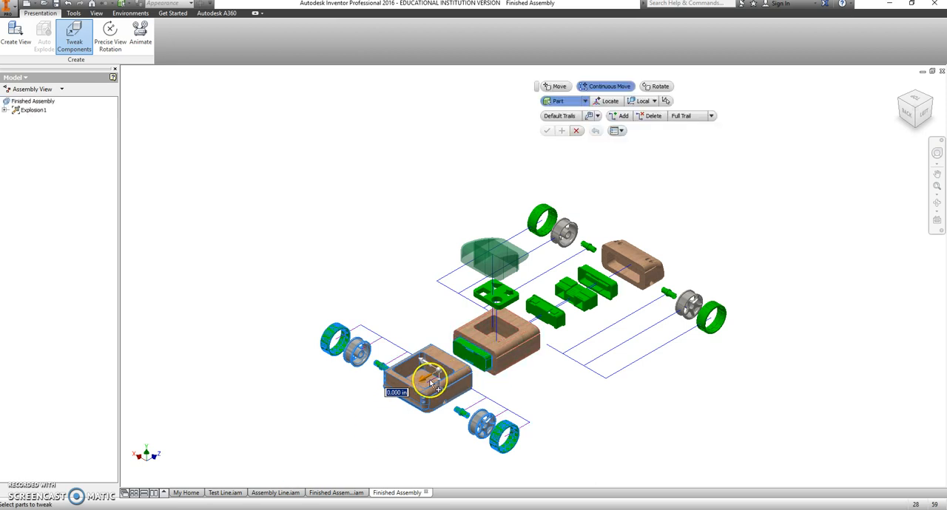
{"action": "left_click_drag", "start_coordinate": [423, 379], "coordinate": [401, 395]}
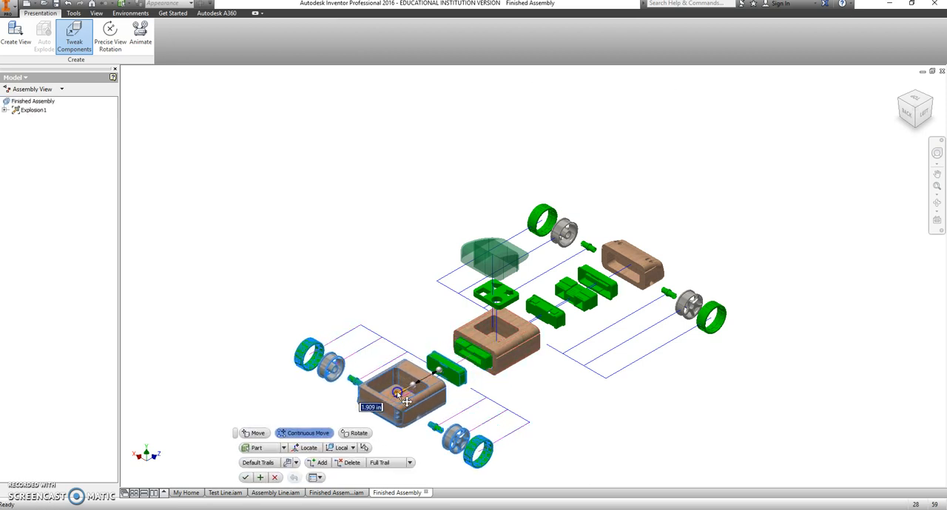
{"action": "left_click", "coordinate": [264, 479]}
Step: Spread the green connector block out between the body sections and finish tweaking
{"action": "left_click", "coordinate": [264, 479]}
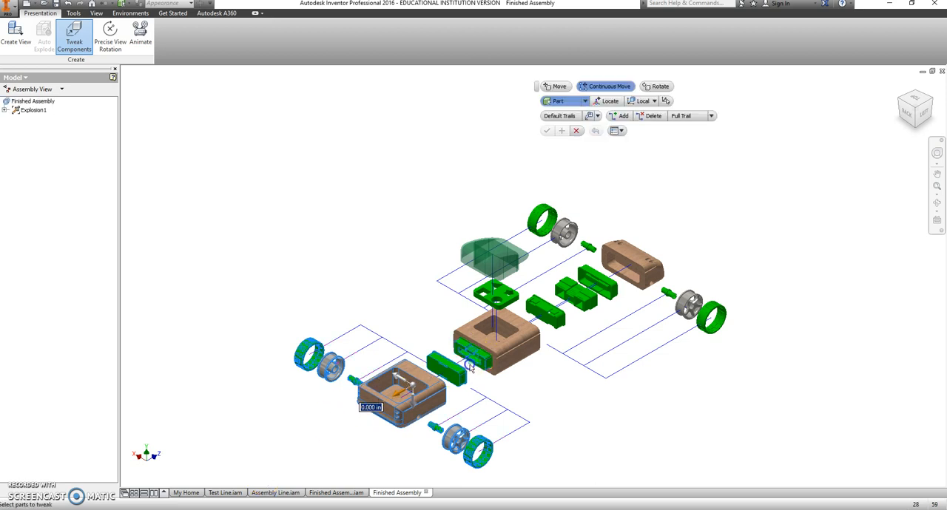
{"action": "left_click_drag", "start_coordinate": [403, 392], "coordinate": [395, 403]}
{"action": "left_click", "coordinate": [389, 402]}
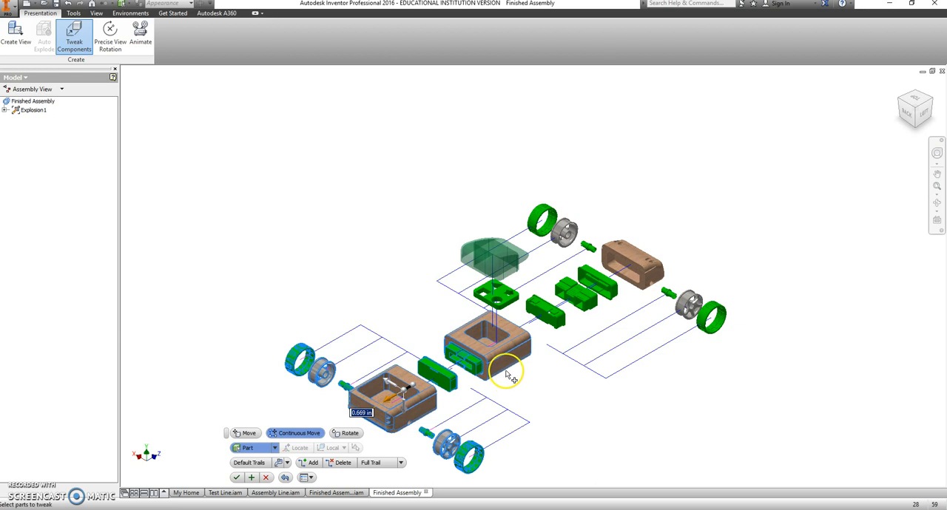
{"action": "key", "text": "Escape"}
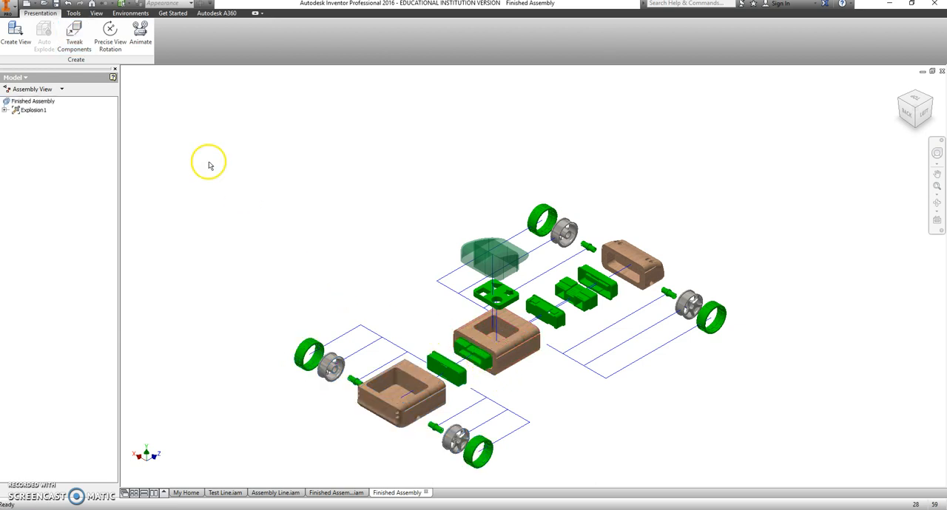
Step: Select the front body section, both its wheels and the green connector block for tweaking
{"action": "left_click", "coordinate": [73, 36]}
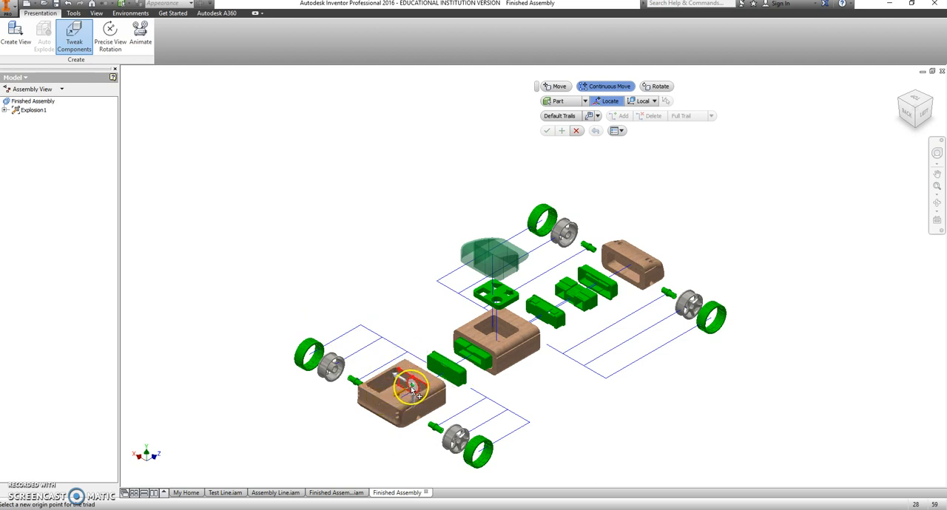
{"action": "left_click", "coordinate": [412, 386]}
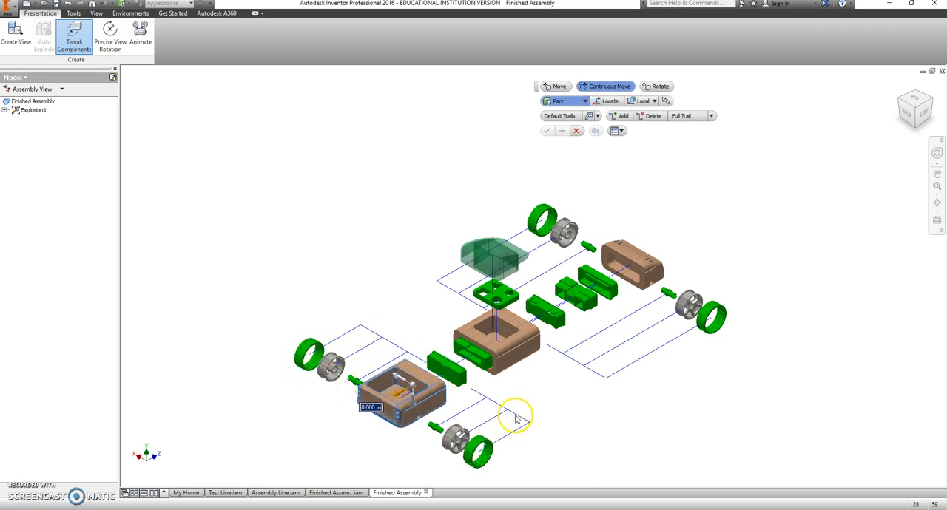
{"action": "left_click_drag", "start_coordinate": [544, 411], "coordinate": [405, 487]}
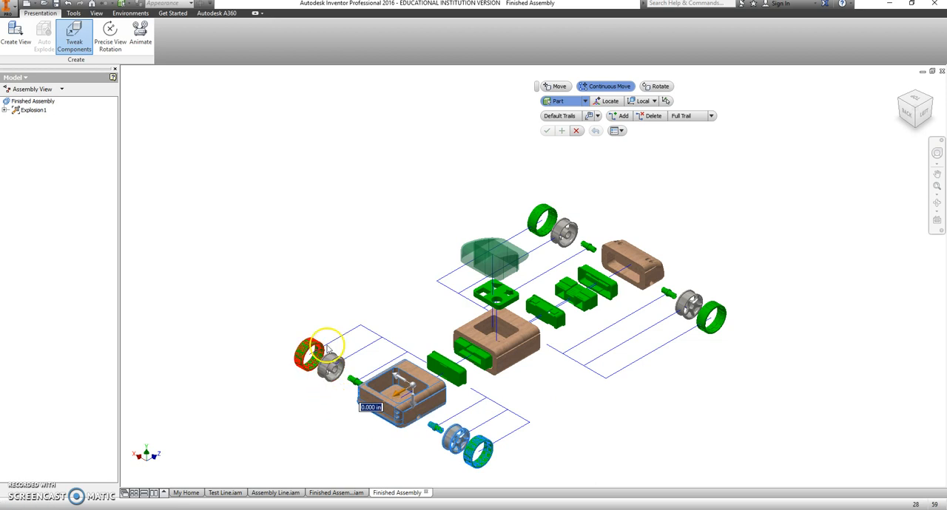
{"action": "left_click_drag", "start_coordinate": [370, 311], "coordinate": [277, 384]}
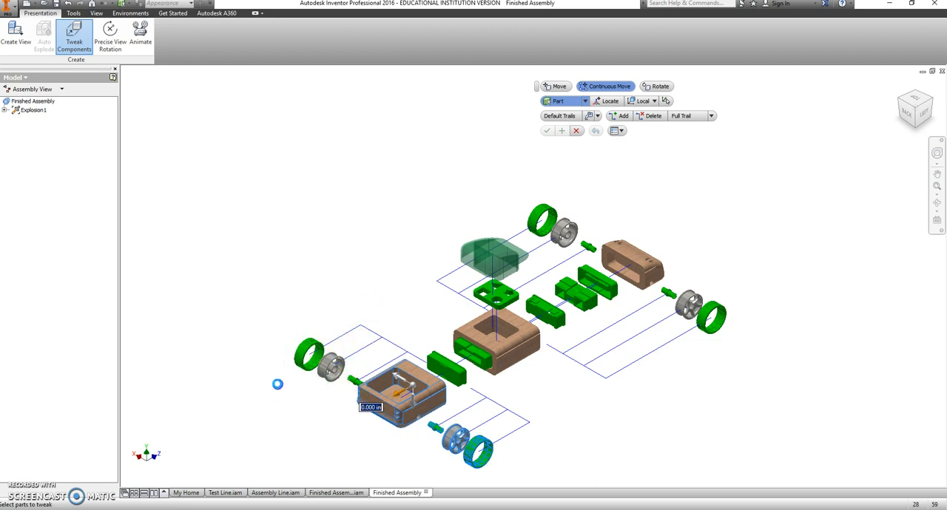
{"action": "left_click", "coordinate": [447, 373], "text": "ctrl"}
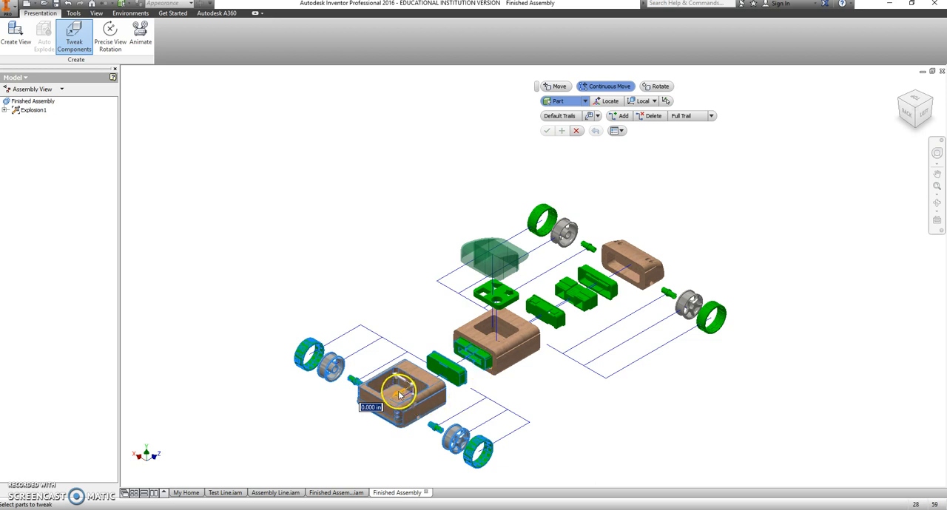
Step: Push the group farther down the trail in two applied moves and return to the home view
{"action": "left_click_drag", "start_coordinate": [398, 398], "coordinate": [377, 410]}
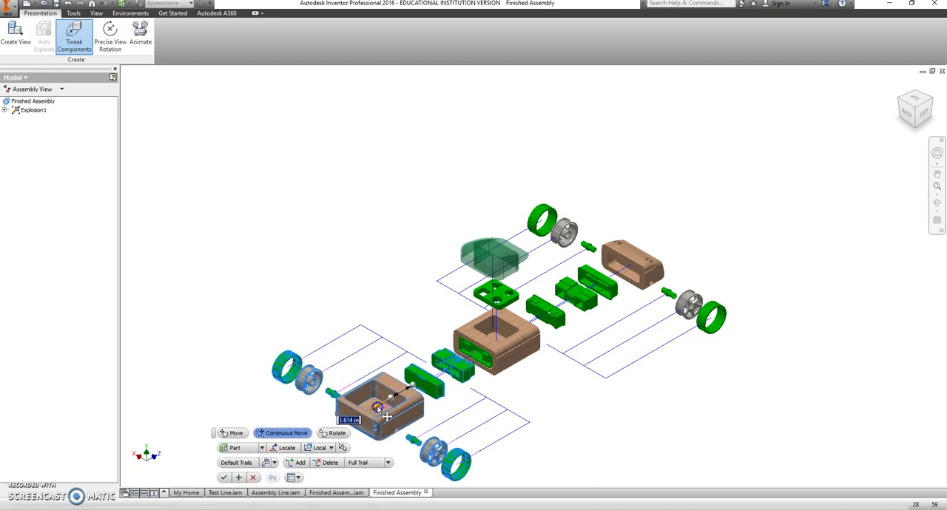
{"action": "left_click", "coordinate": [222, 479]}
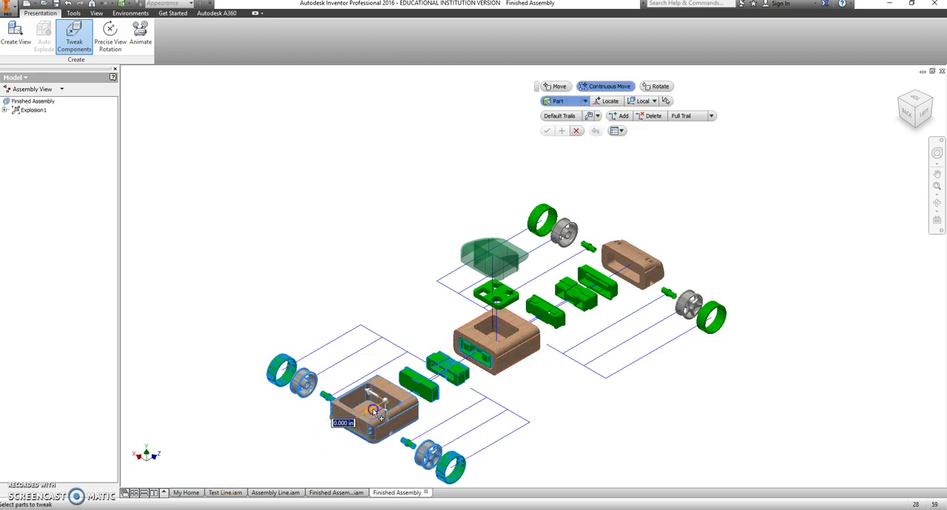
{"action": "left_click_drag", "start_coordinate": [374, 411], "coordinate": [348, 422]}
{"action": "left_click", "coordinate": [208, 478]}
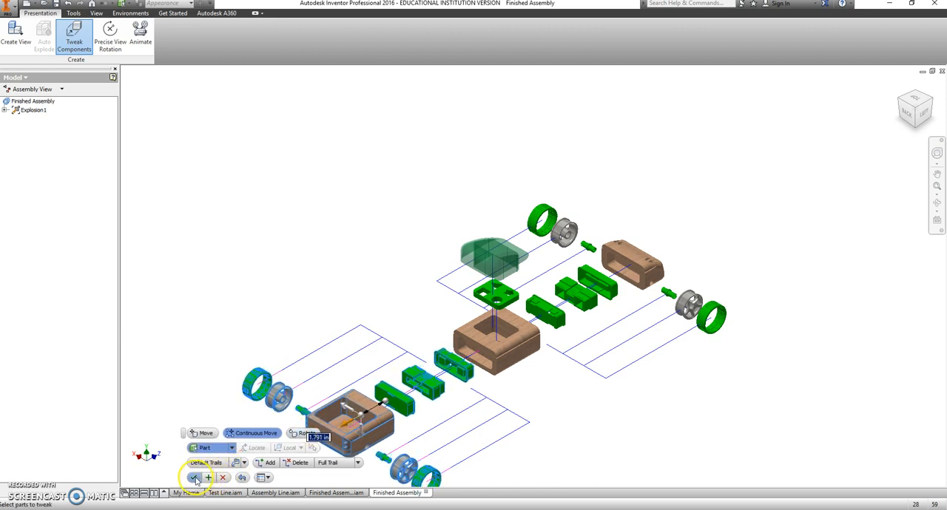
{"action": "left_click", "coordinate": [892, 96]}
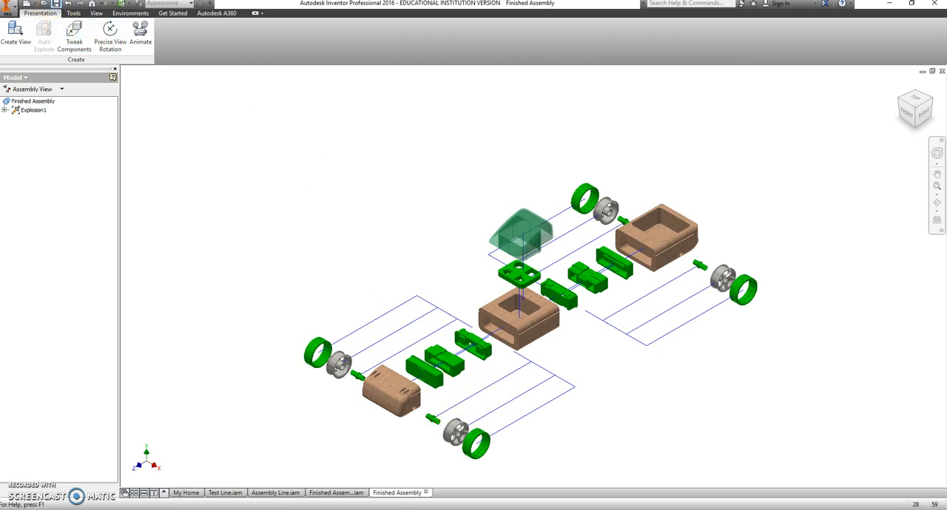
Step: Save the presentation as Finished Assembly.ipn in the T9 folder, saving all dependent files
{"action": "left_click", "coordinate": [56, 5]}
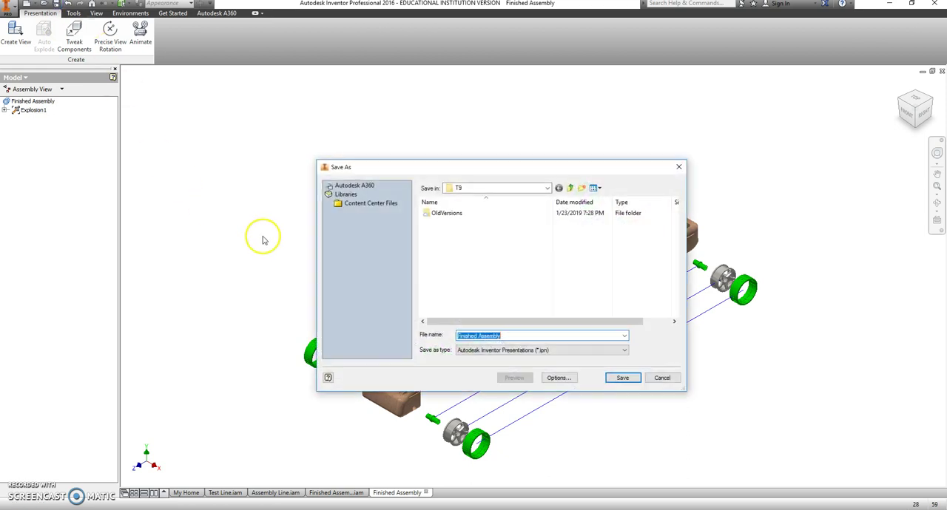
{"action": "left_click", "coordinate": [516, 190]}
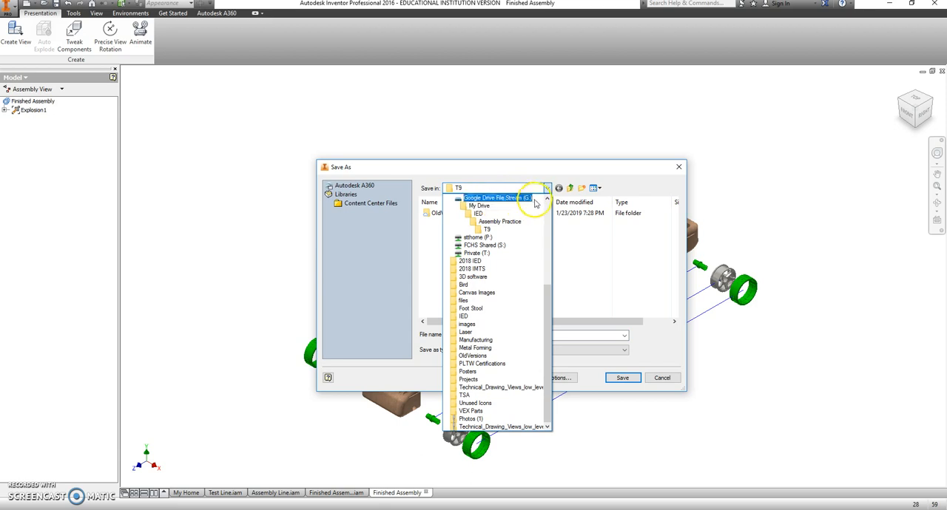
{"action": "left_click", "coordinate": [486, 229]}
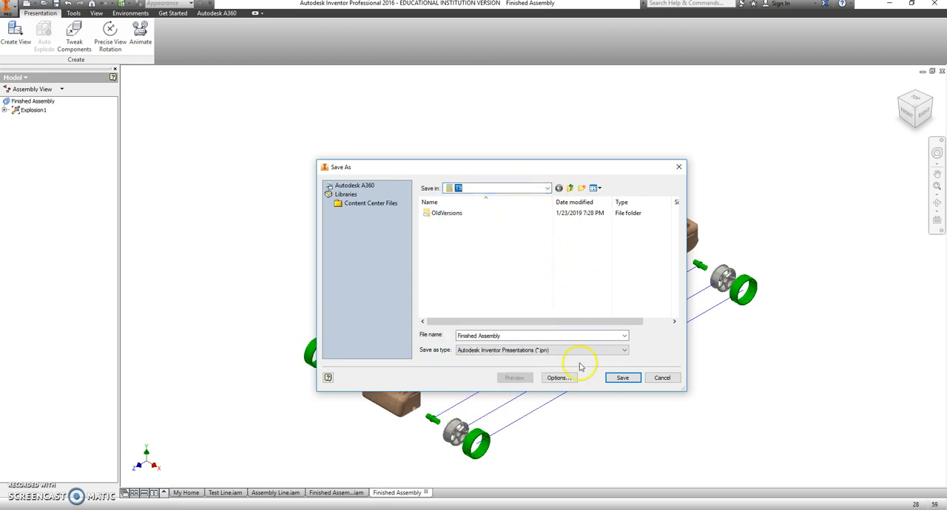
{"action": "left_click", "coordinate": [622, 378]}
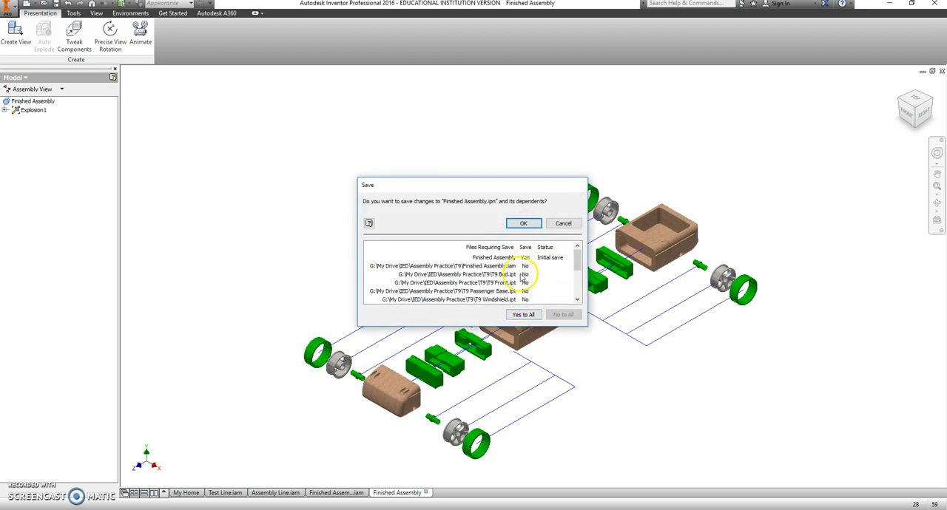
{"action": "scroll", "coordinate": [522, 280], "scroll_direction": "down", "scroll_amount": 3}
{"action": "scroll", "coordinate": [521, 279], "scroll_direction": "down", "scroll_amount": 3}
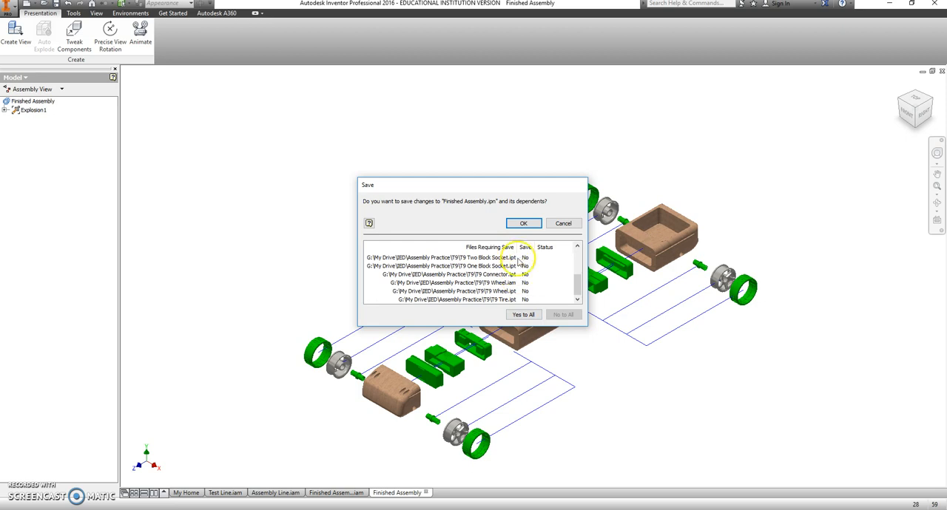
{"action": "left_click", "coordinate": [526, 315]}
{"action": "left_click", "coordinate": [523, 224]}
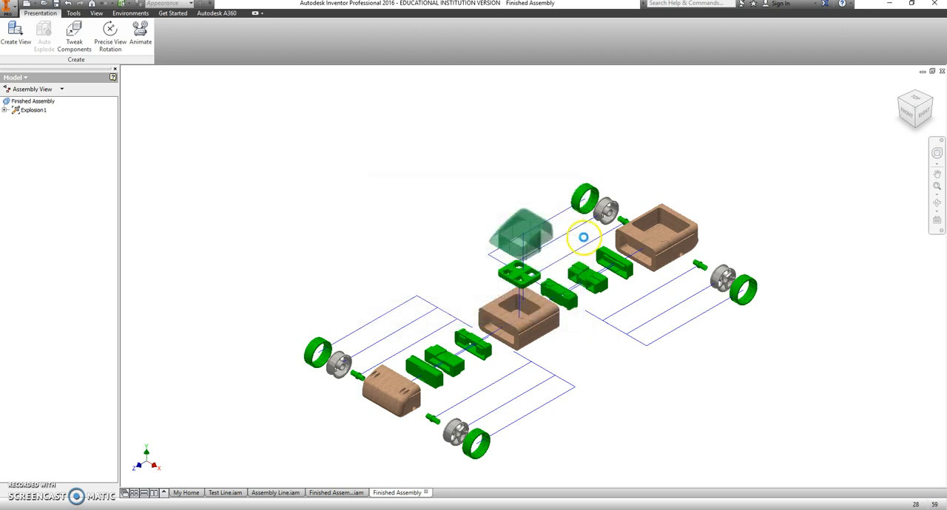